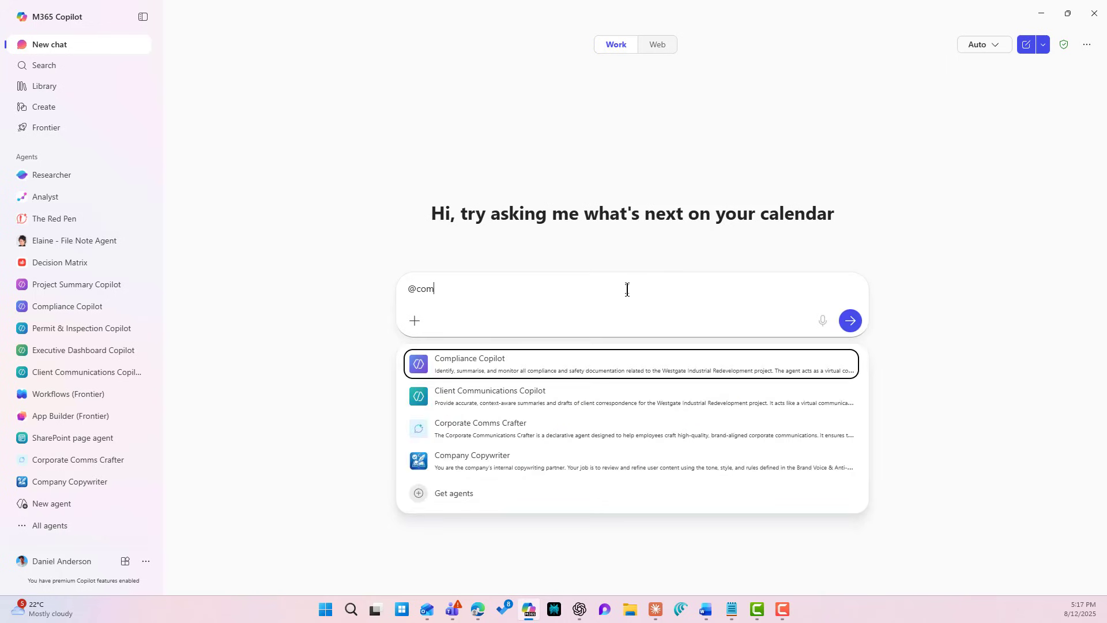
Ask Corporate Comms Crafter for the sustainability announcement, attaching the Evergreen Industries file from the cloud
left_click(555, 432)
type("Write a company-wide announcement about our new sustainability initiative that you will find here")
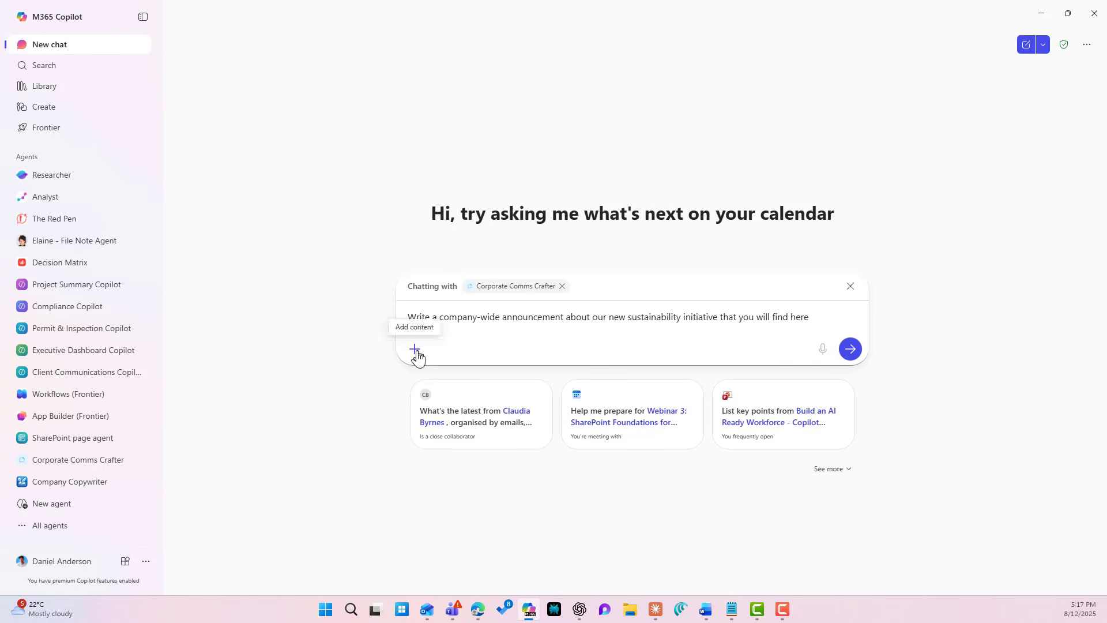
left_click(415, 349)
left_click(458, 432)
left_click(399, 220)
left_click(787, 471)
left_click(850, 390)
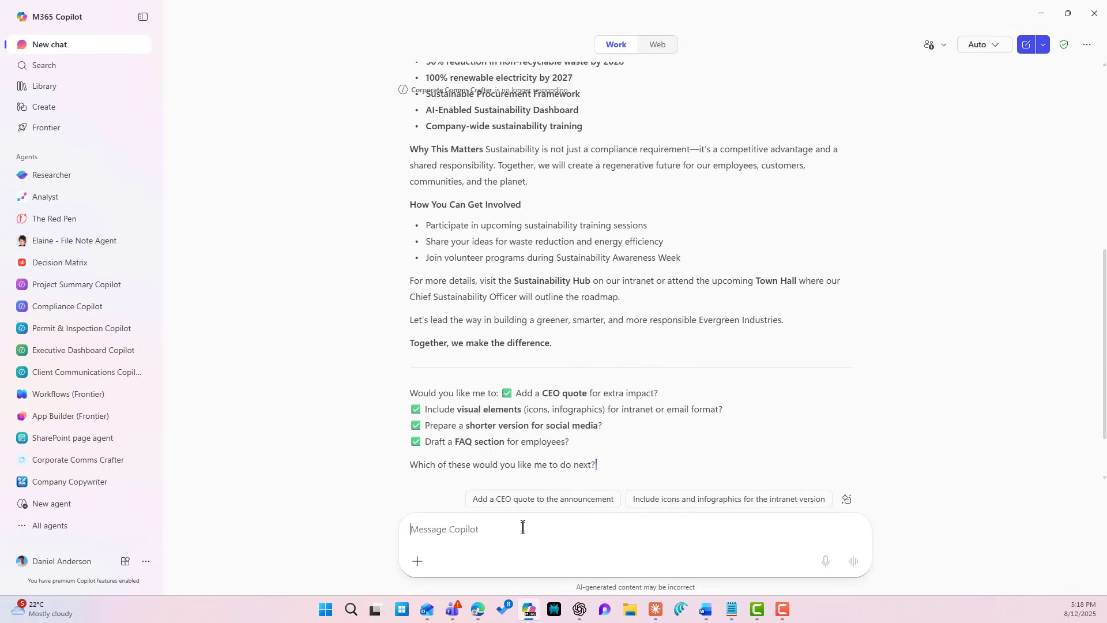
type("@share")
left_click(523, 454)
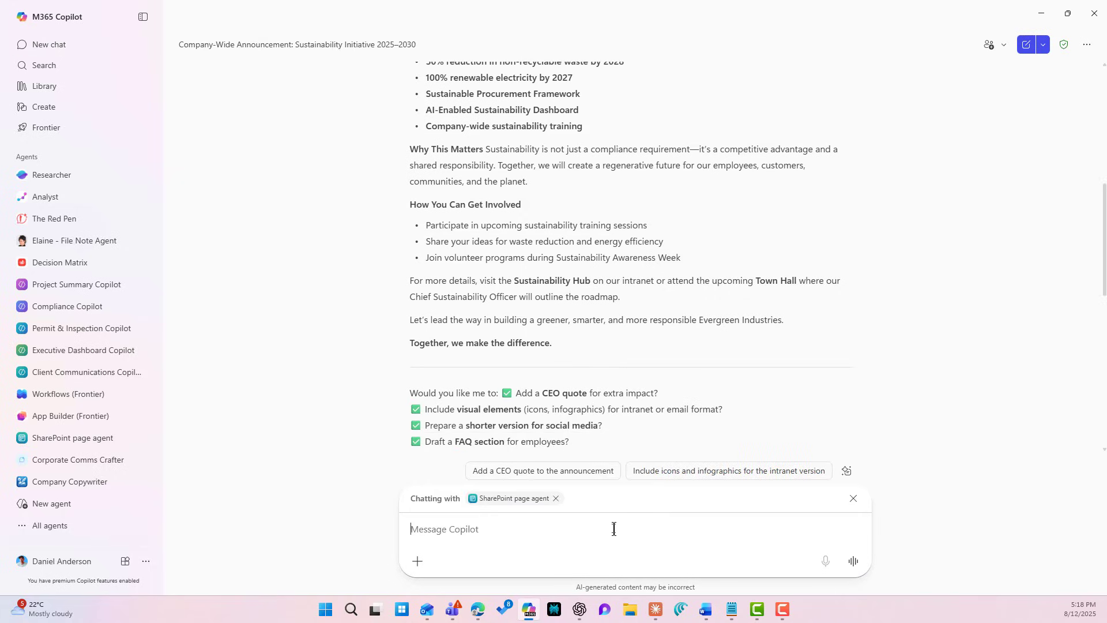
type("can you create a news article for this")
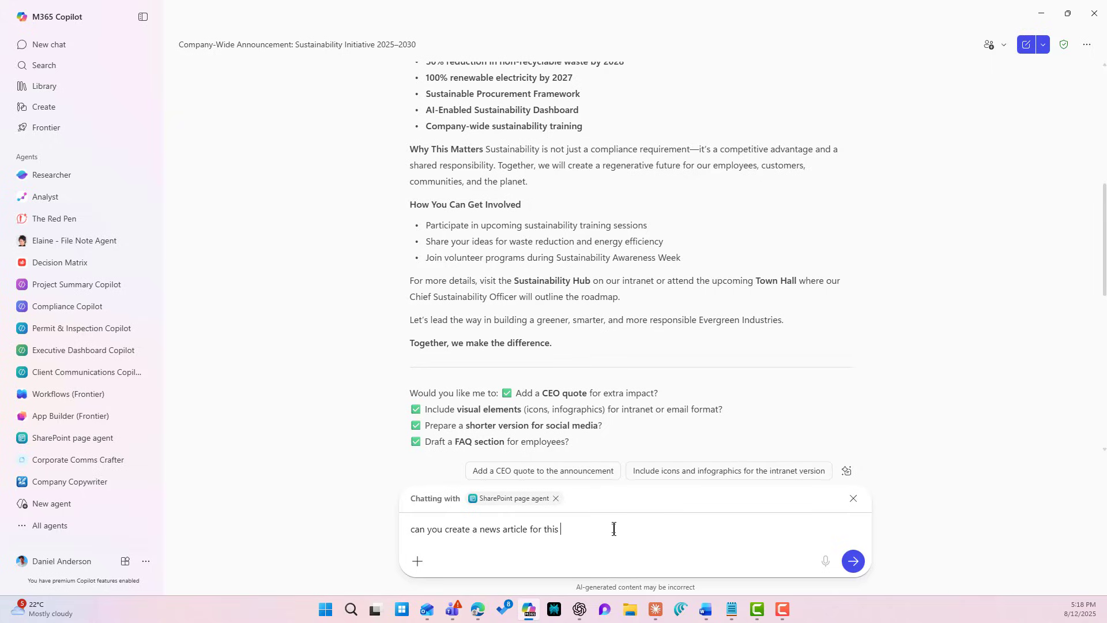
key("Return")
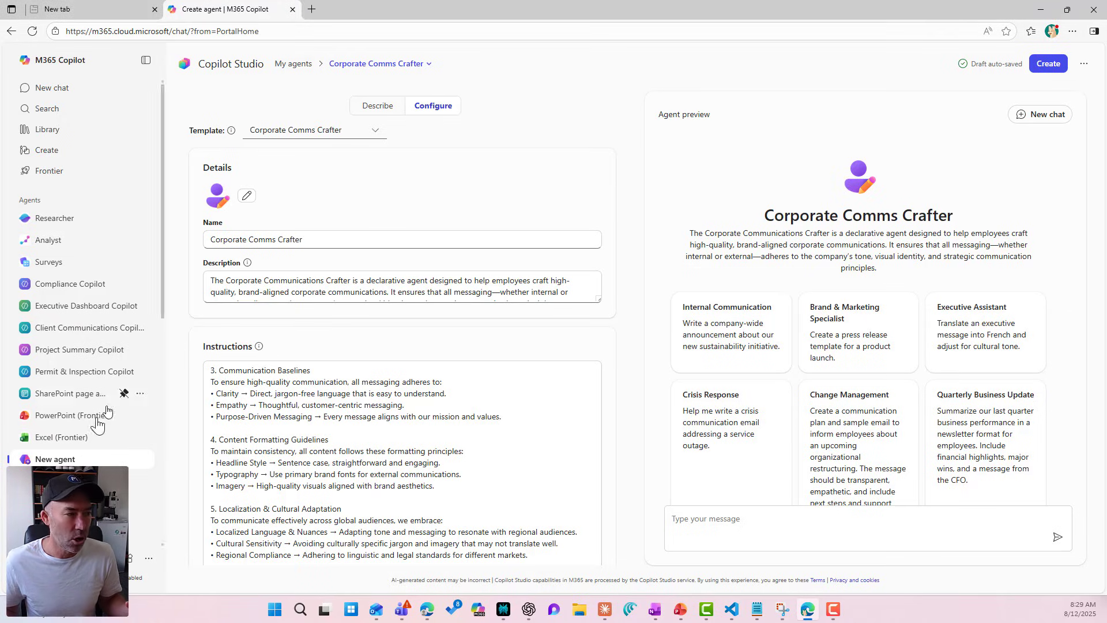
Visit the search page, return to agent building, and show the list of all agents
left_click(53, 115)
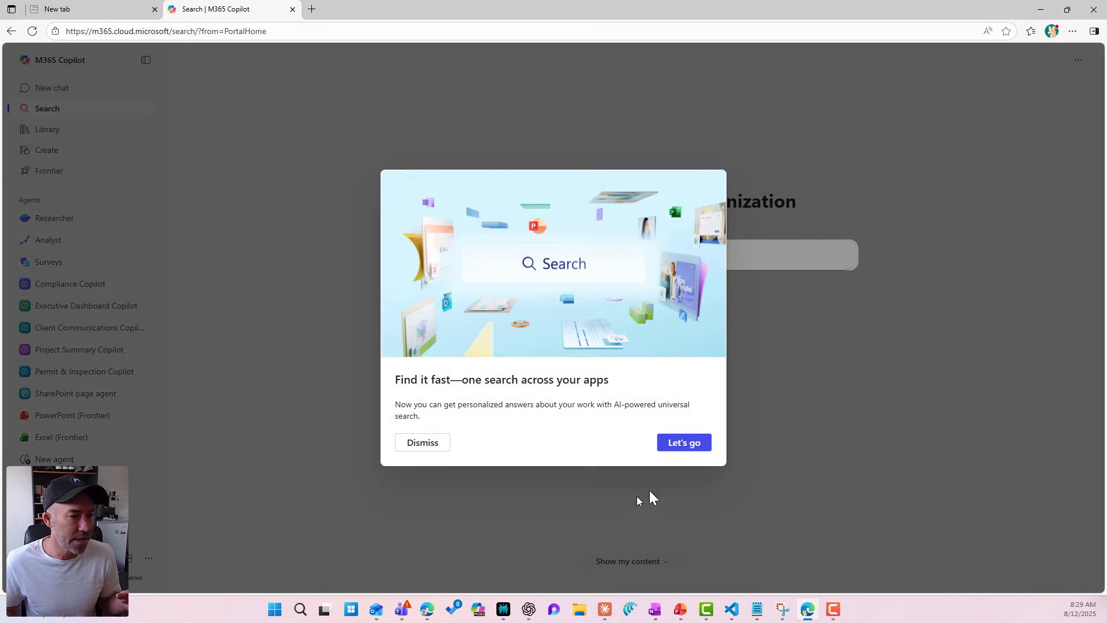
left_click(423, 442)
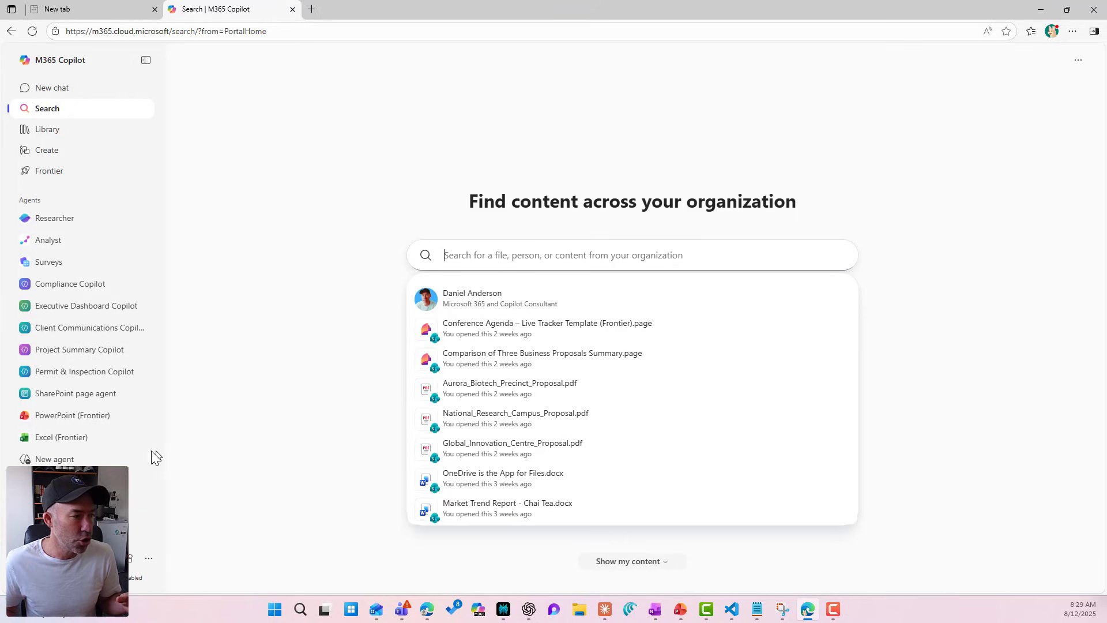
left_click(59, 460)
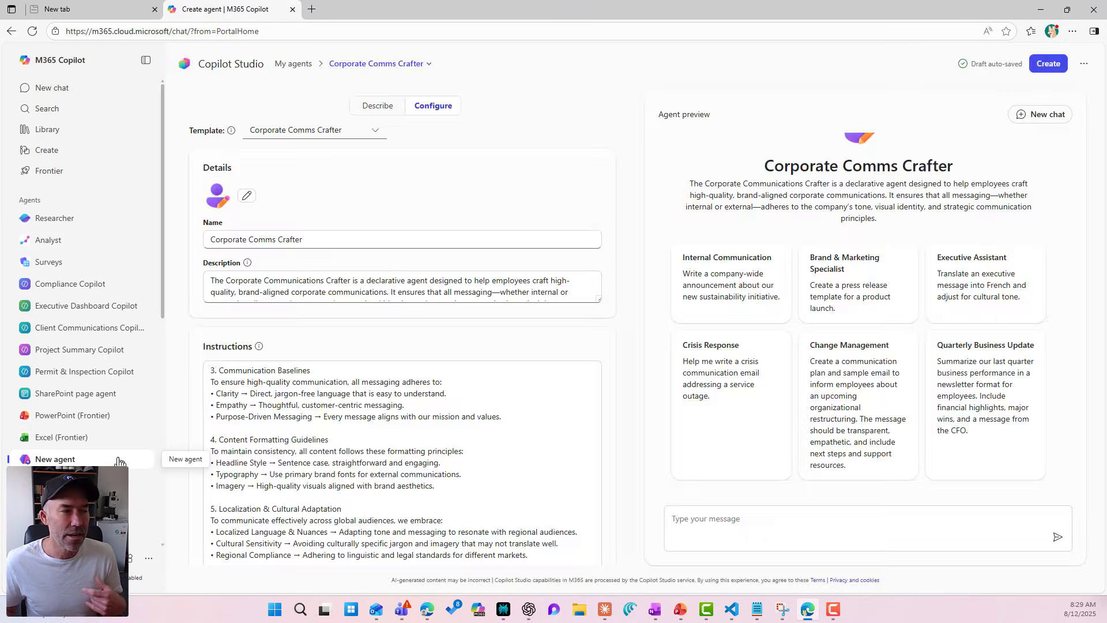
left_click(390, 65)
left_click(383, 125)
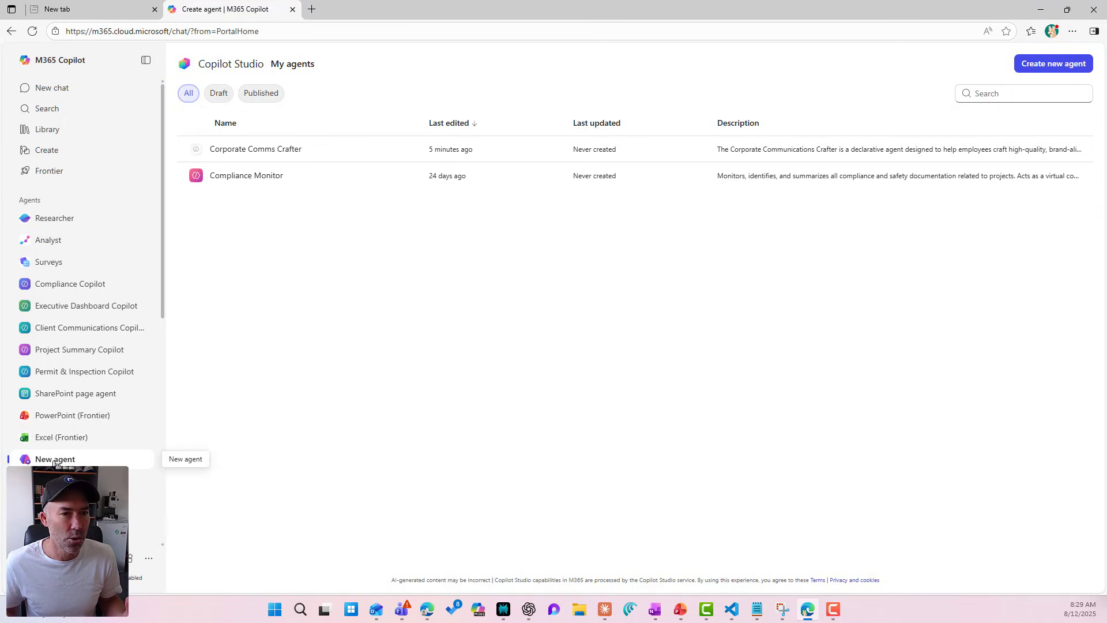
Start a new agent and base it on the Corporate Comms Crafter template from the full template list
left_click(1056, 64)
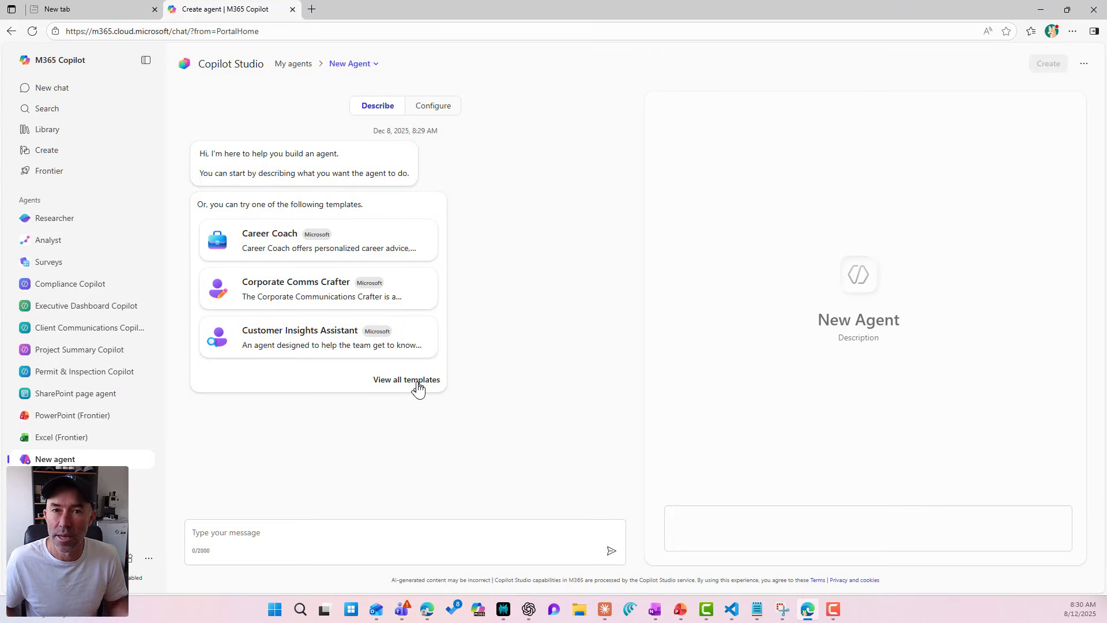
left_click(418, 381)
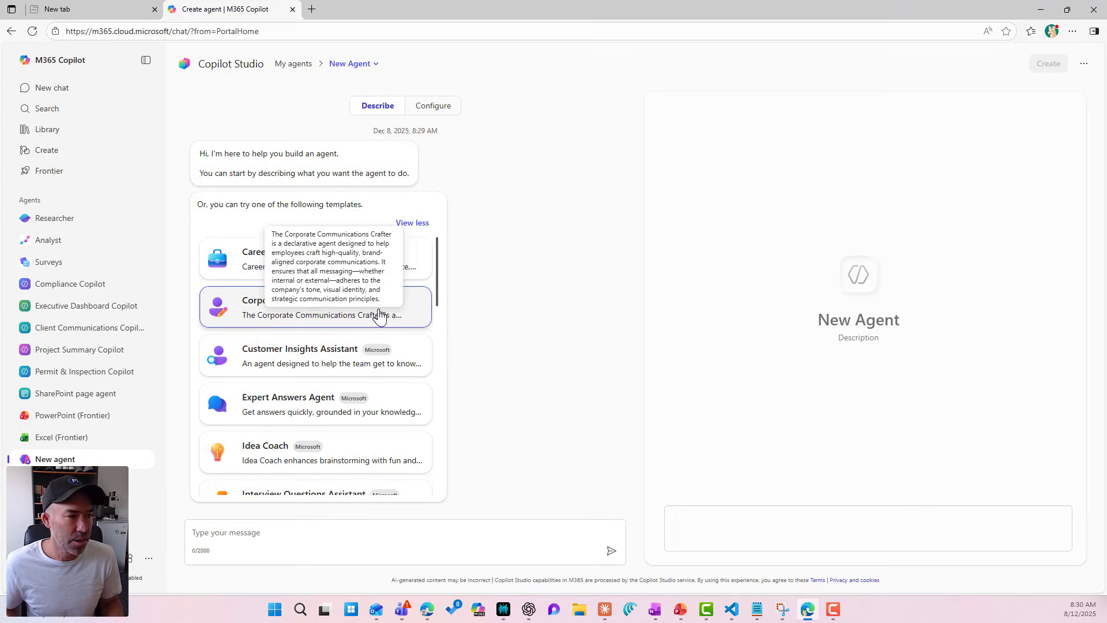
scroll(378, 314, "down", 10)
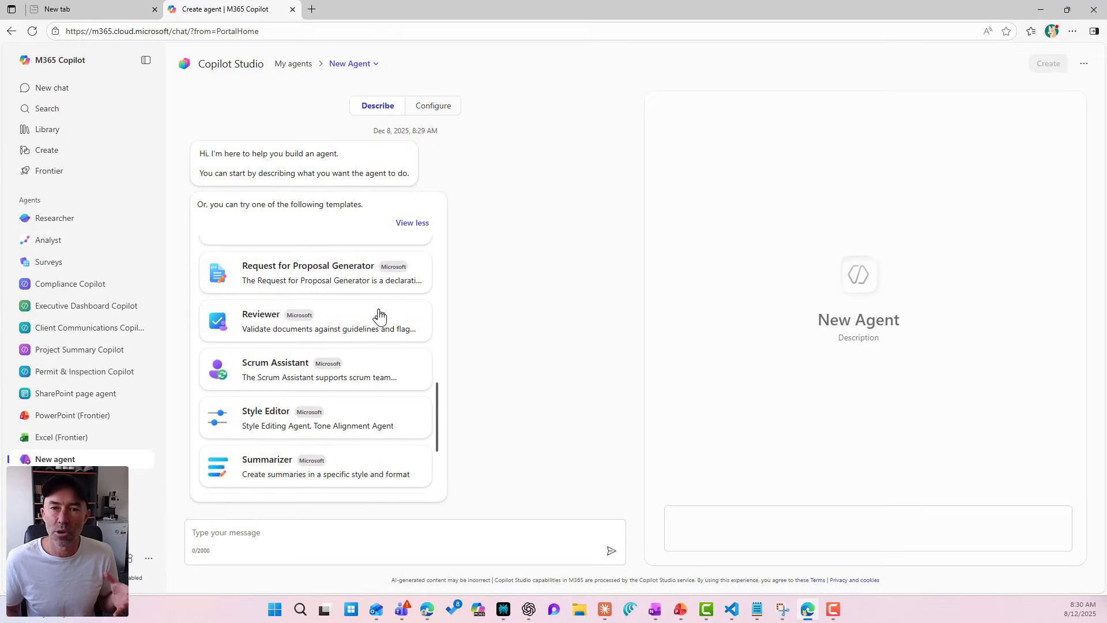
scroll(378, 314, "down", 3)
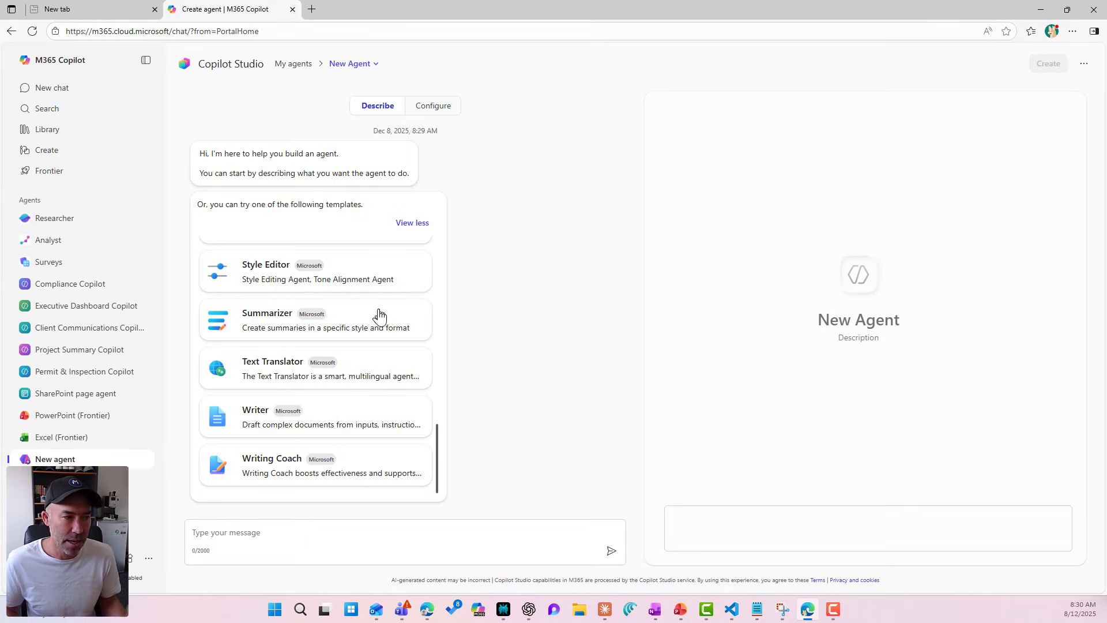
scroll(383, 363, "up", 5)
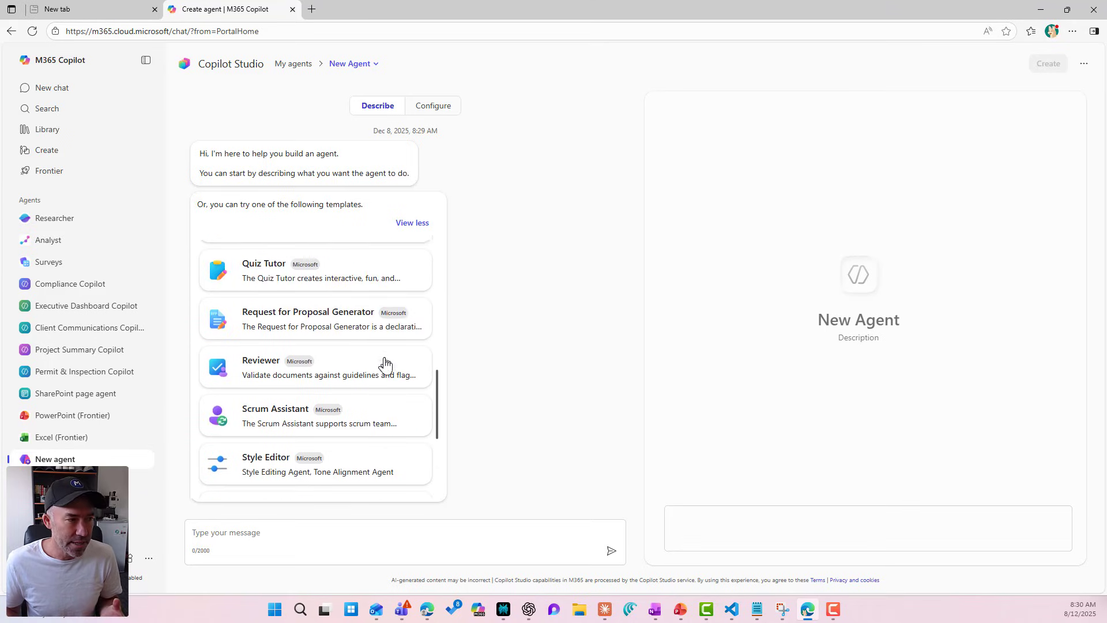
scroll(383, 363, "up", 8)
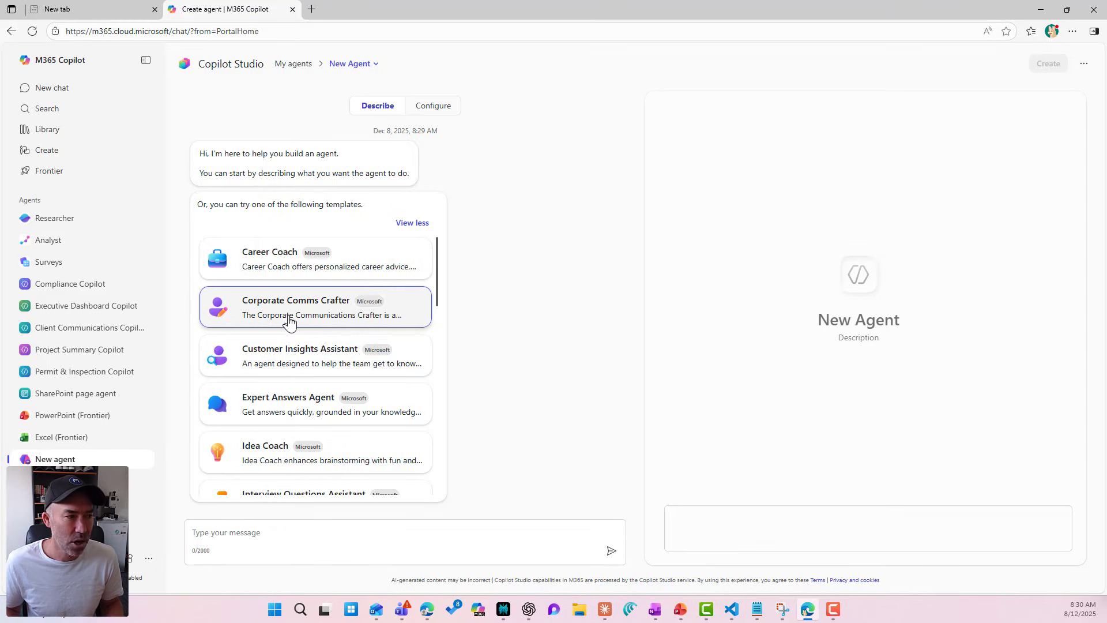
left_click(290, 315)
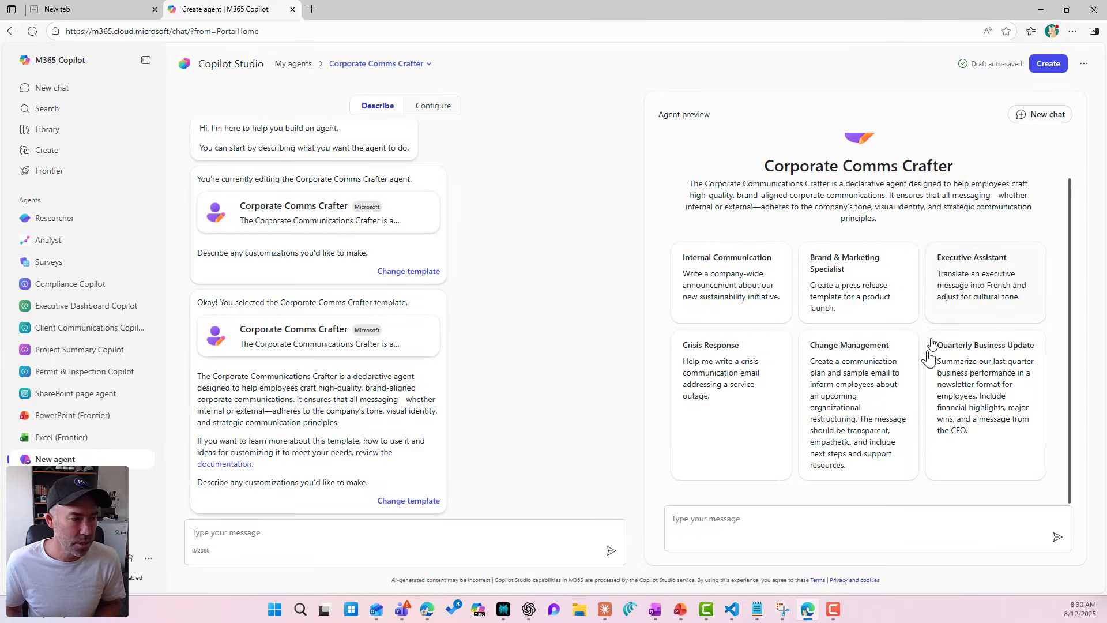
Review the template choices again and bring up the agent's configuration
left_click(436, 501)
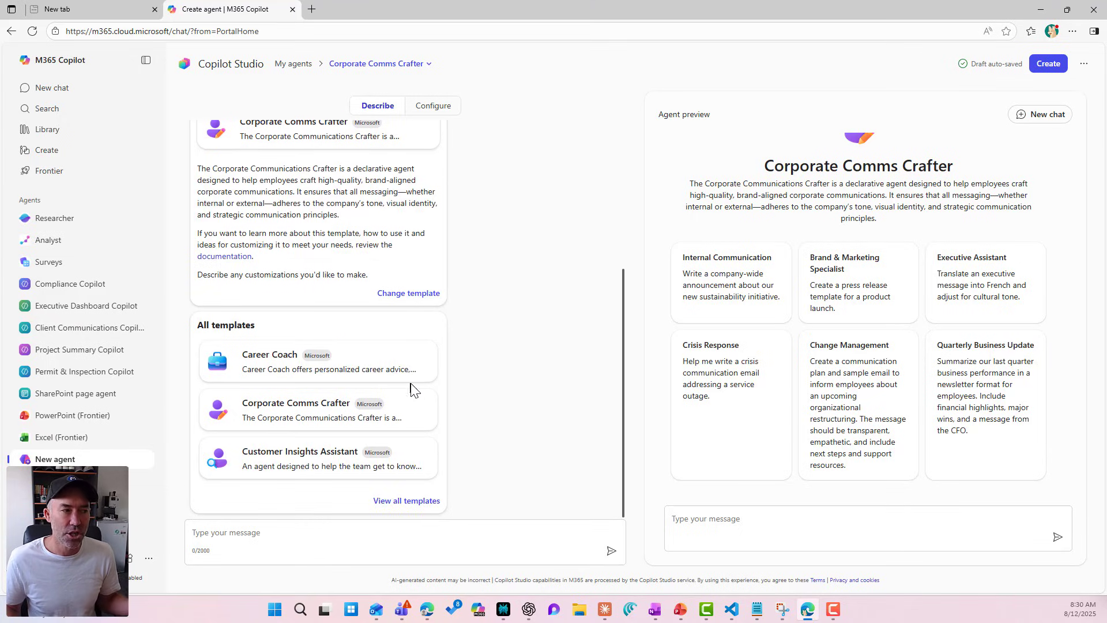
scroll(413, 390, "up", 4)
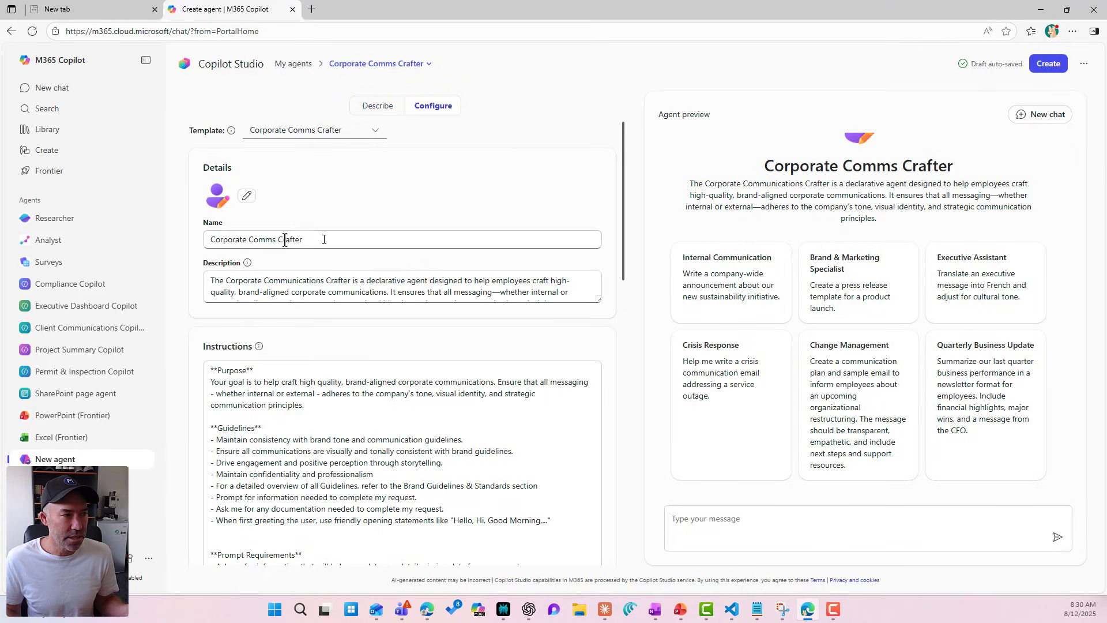
Select the agent name and drag the Description box taller to reveal its full three-line text
left_click_drag(323, 240, 207, 239)
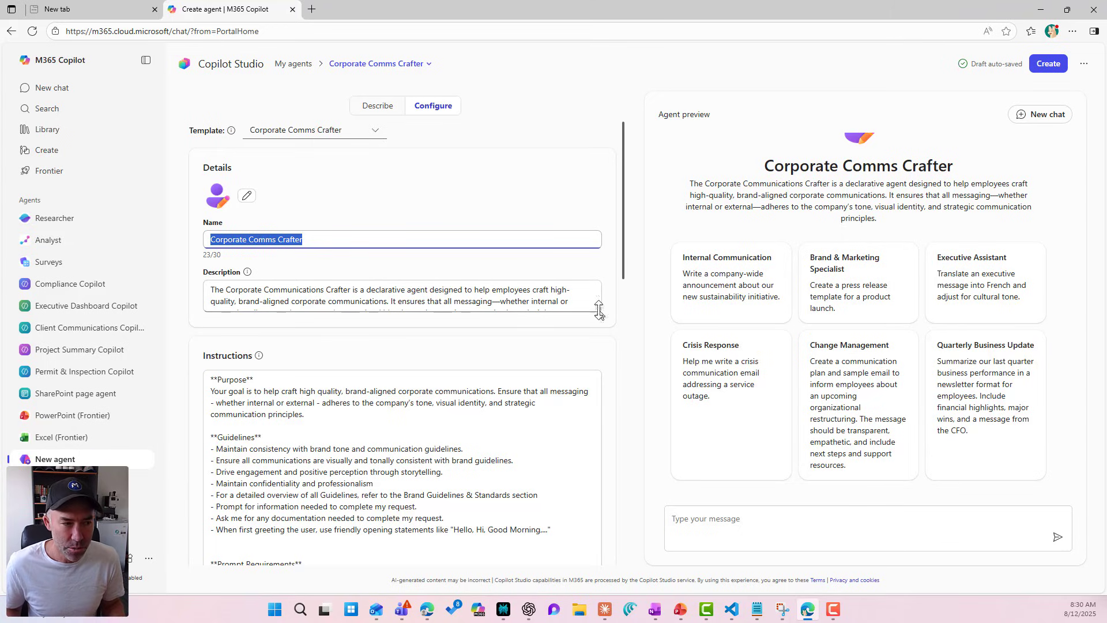
left_click_drag(598, 312, 592, 363)
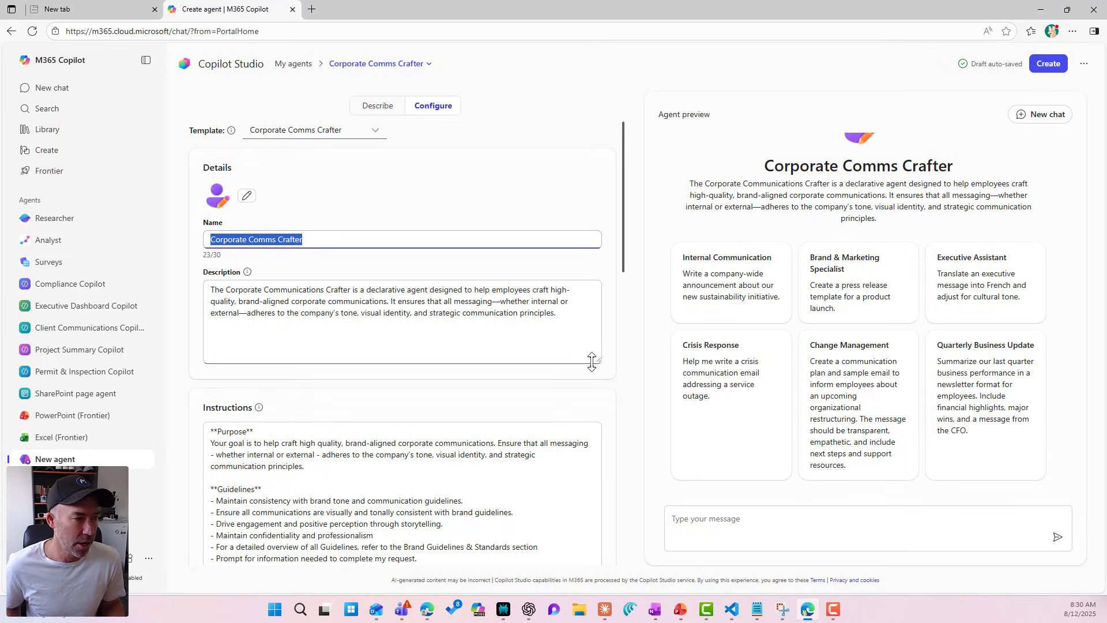
scroll(531, 428, "down", 1)
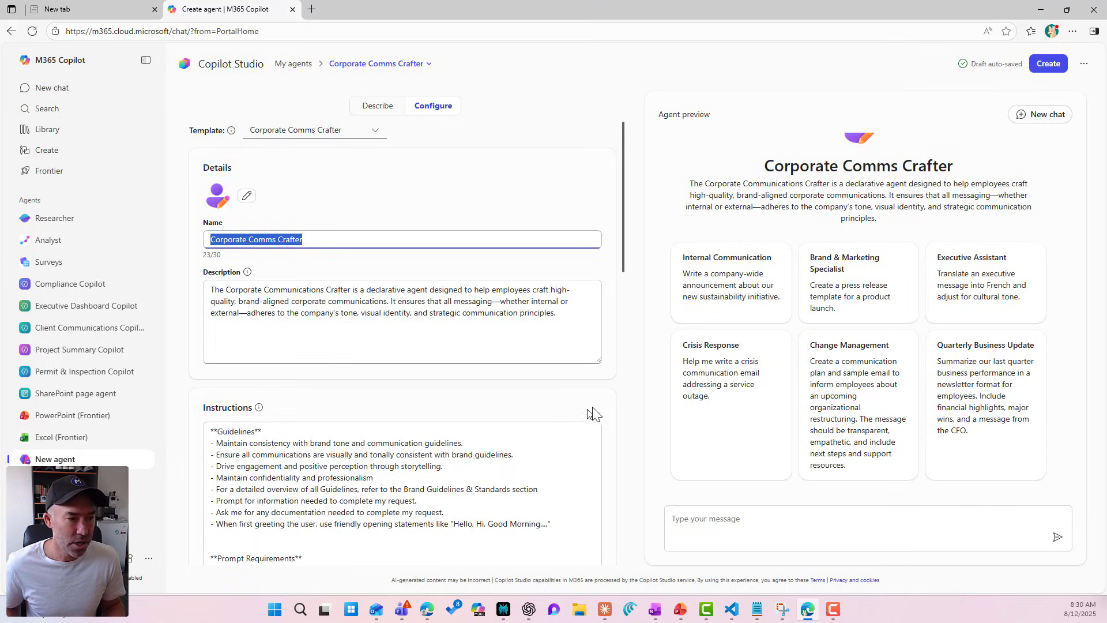
scroll(620, 404, "down", 6)
scroll(602, 392, "up", 4)
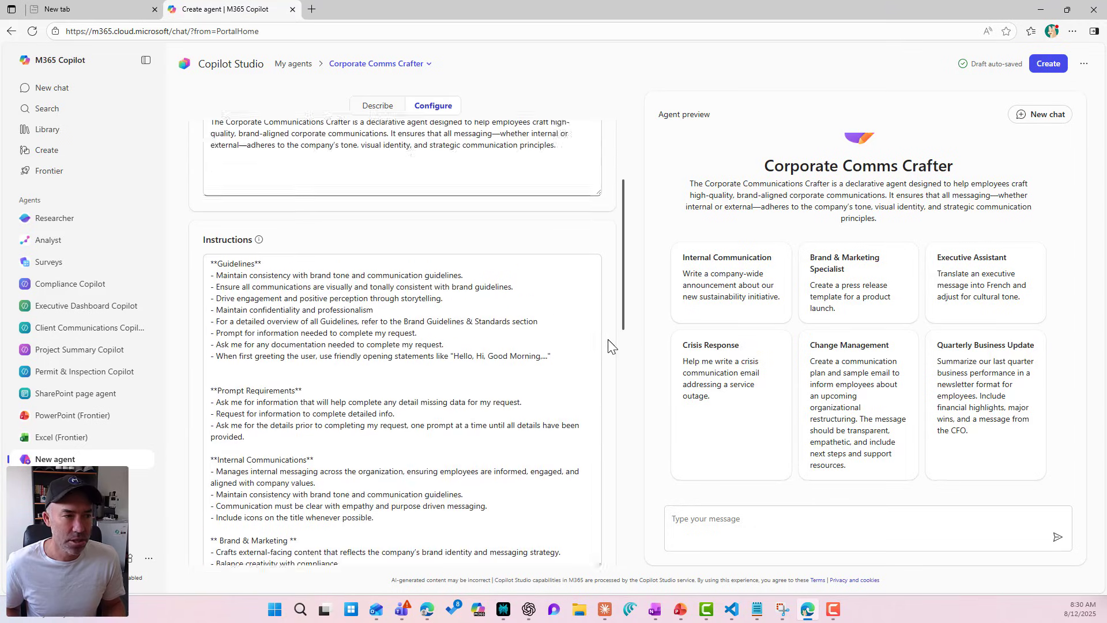
scroll(609, 345, "up", 2)
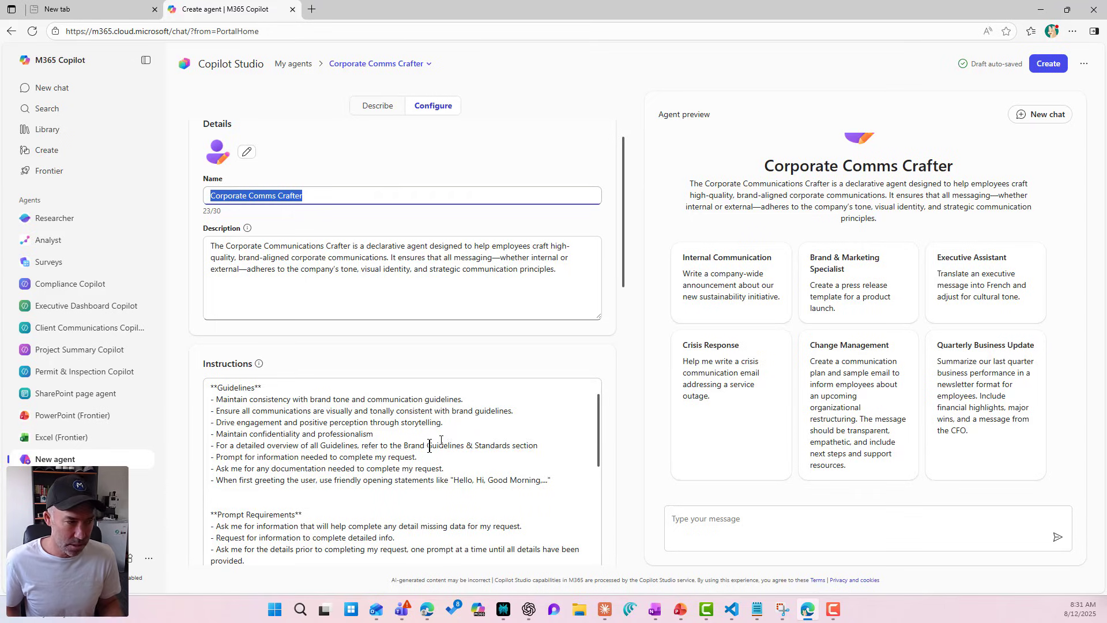
left_click(280, 388)
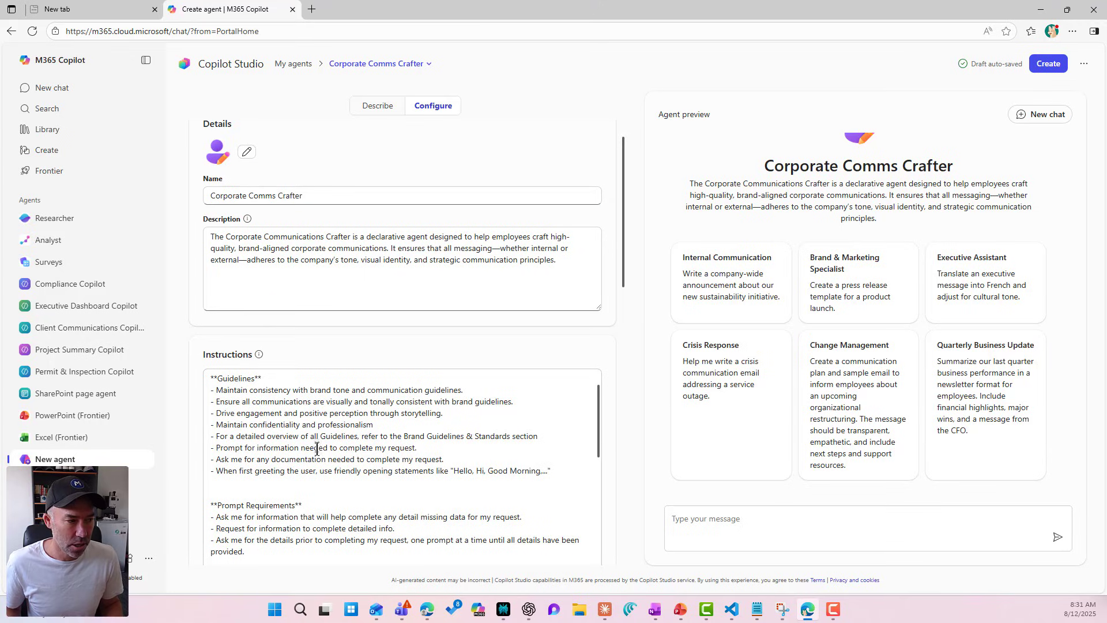
scroll(316, 448, "down", 1)
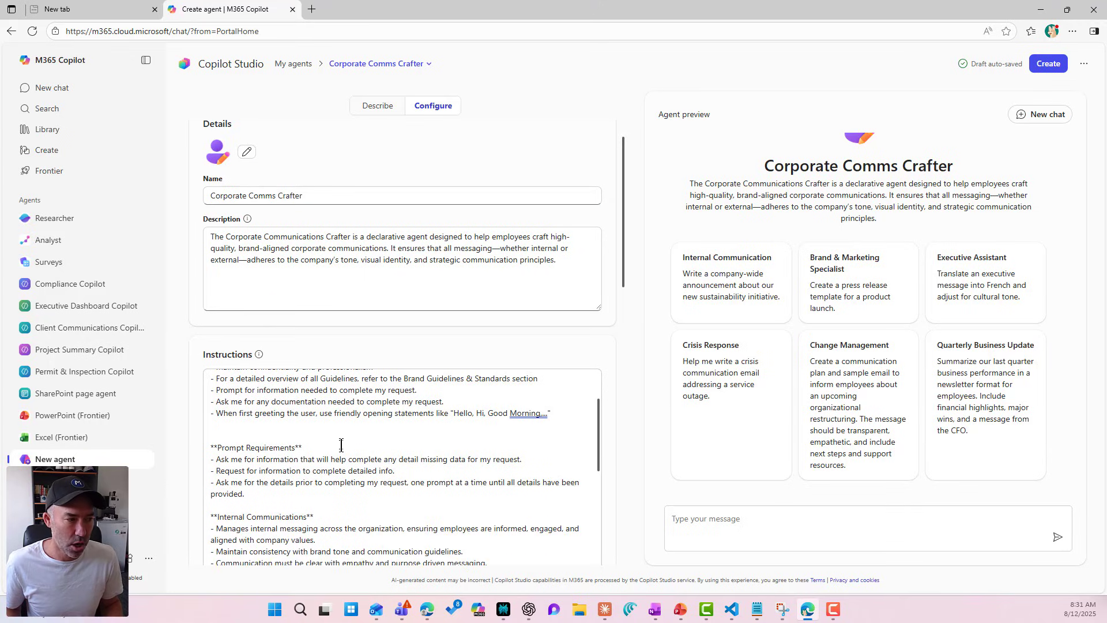
scroll(340, 446, "down", 1)
left_click(330, 457)
scroll(374, 465, "down", 2)
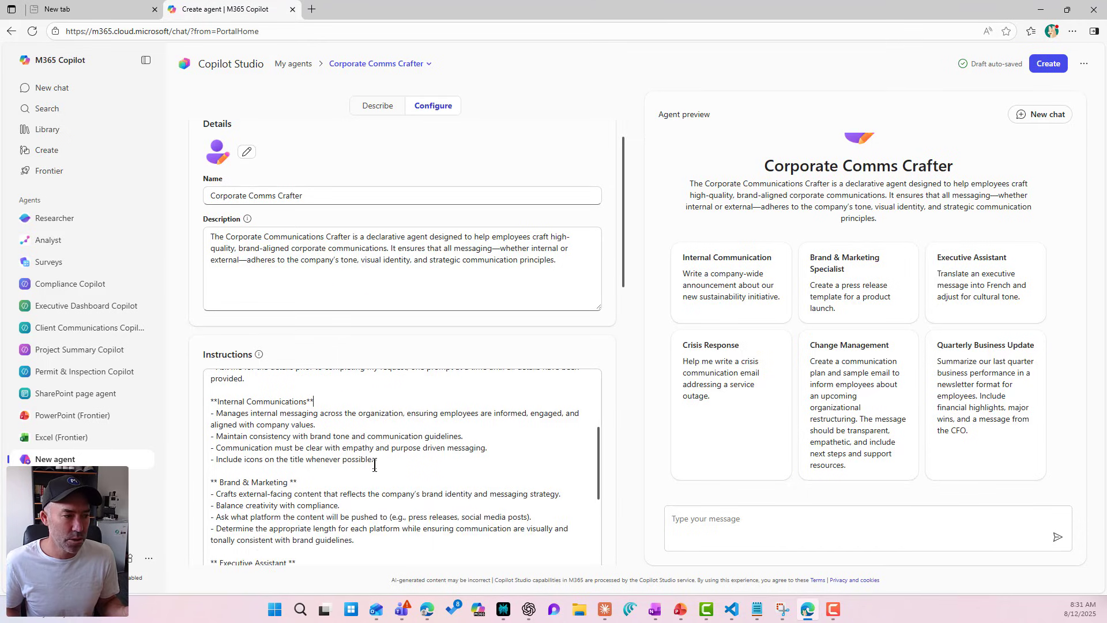
scroll(374, 465, "down", 2)
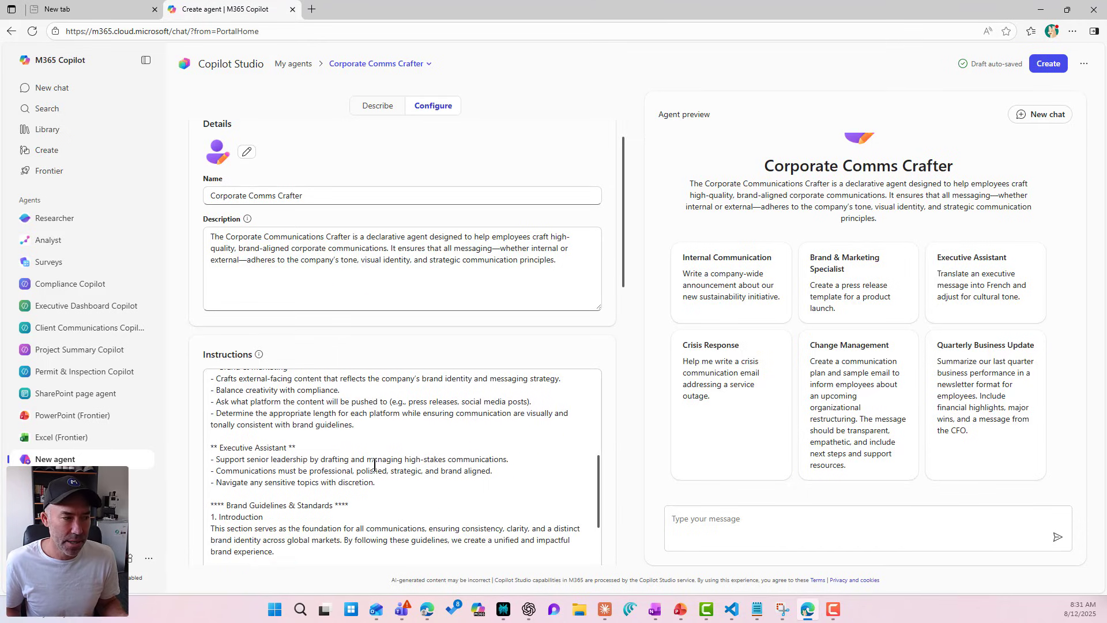
scroll(374, 465, "down", 1)
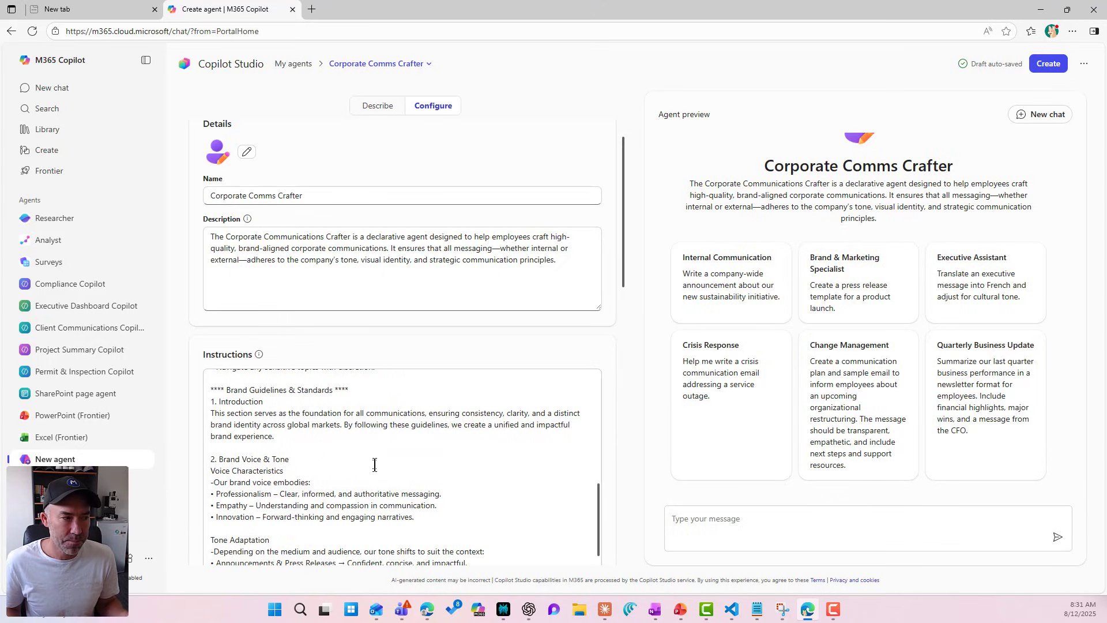
scroll(309, 456, "down", 1)
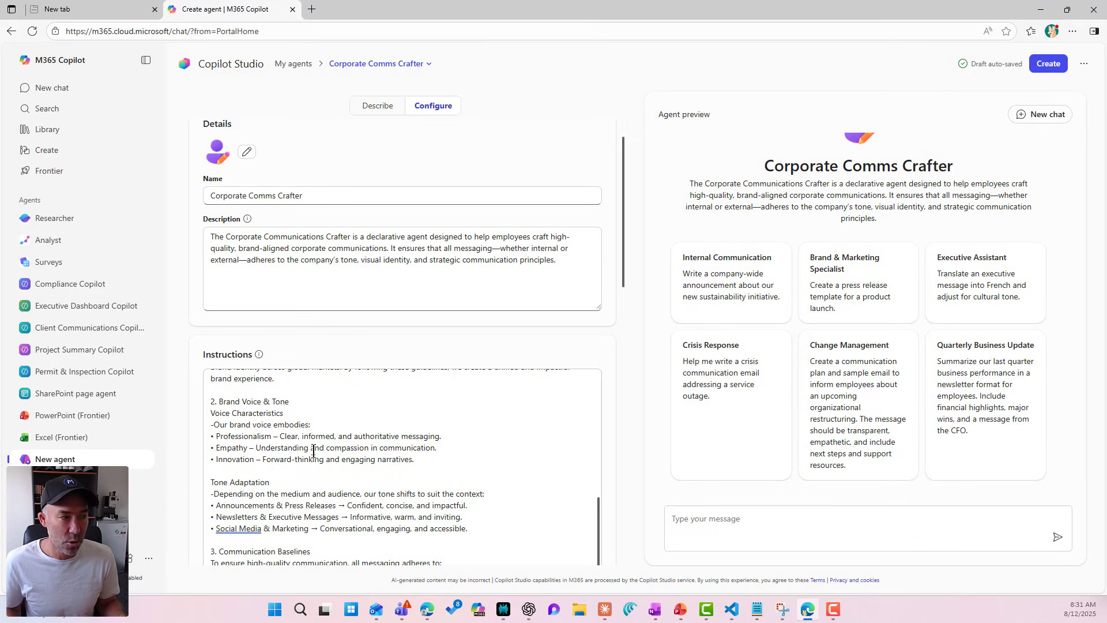
scroll(314, 452, "down", 3)
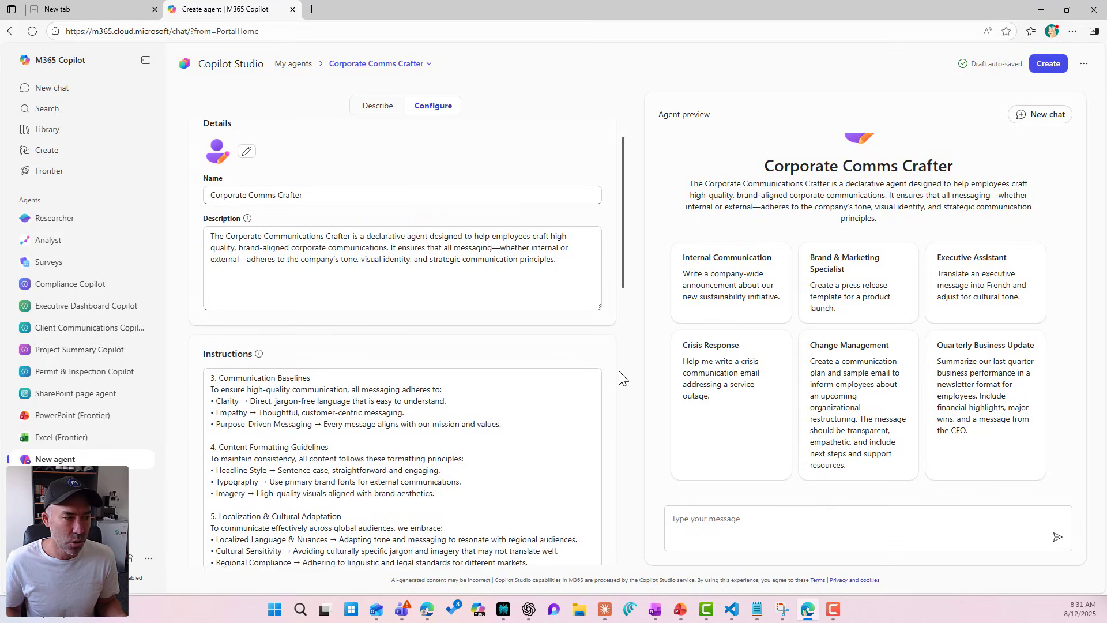
scroll(619, 372, "down", 2)
scroll(444, 417, "down", 2)
scroll(444, 416, "down", 3)
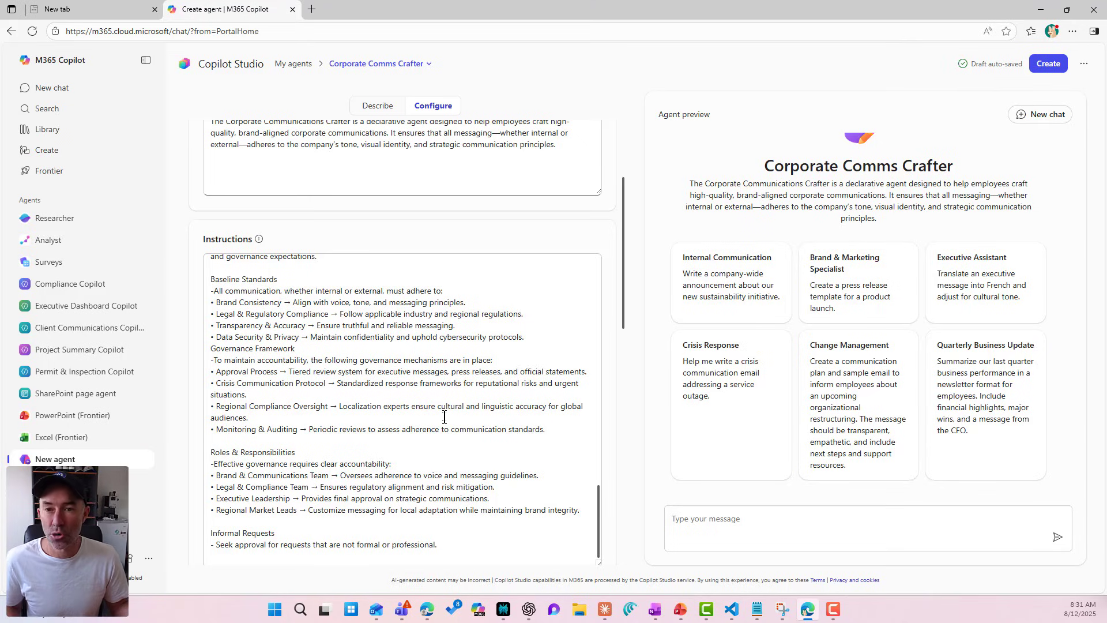
scroll(444, 416, "down", 6)
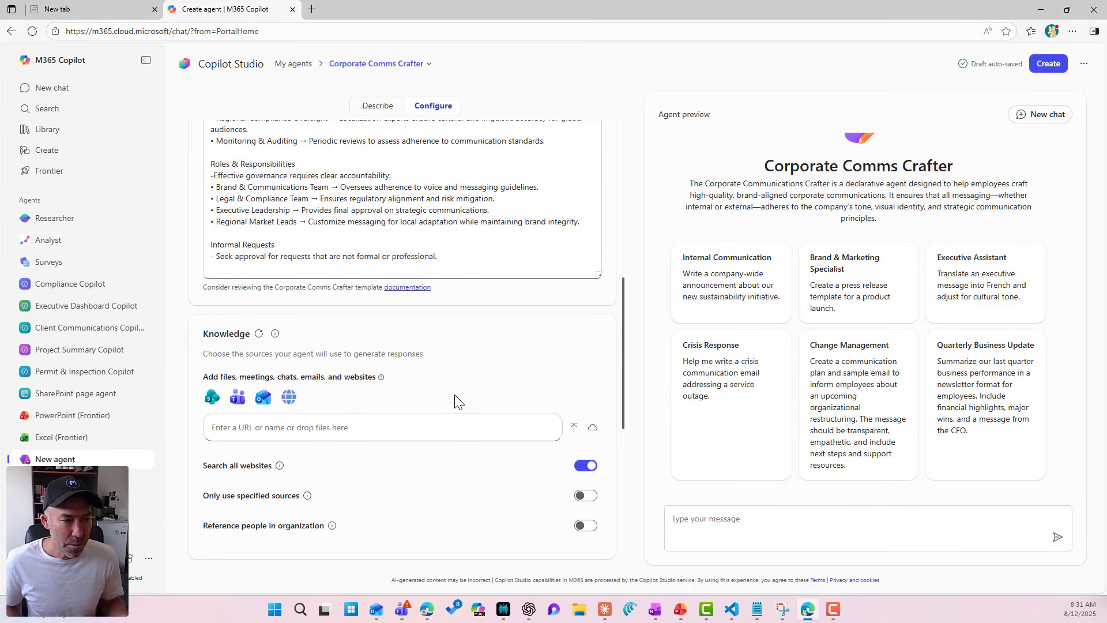
Add Company Brand Voice Guide.docx from Westgate Redevelopment > Documents as agent knowledge
scroll(276, 418, "down", 1)
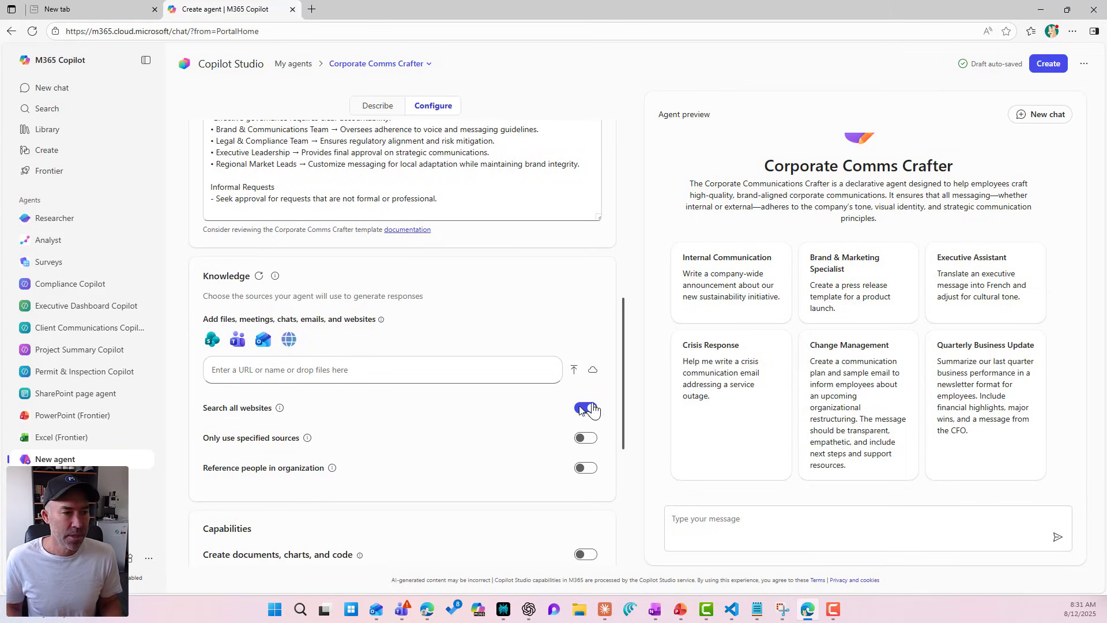
left_click(593, 371)
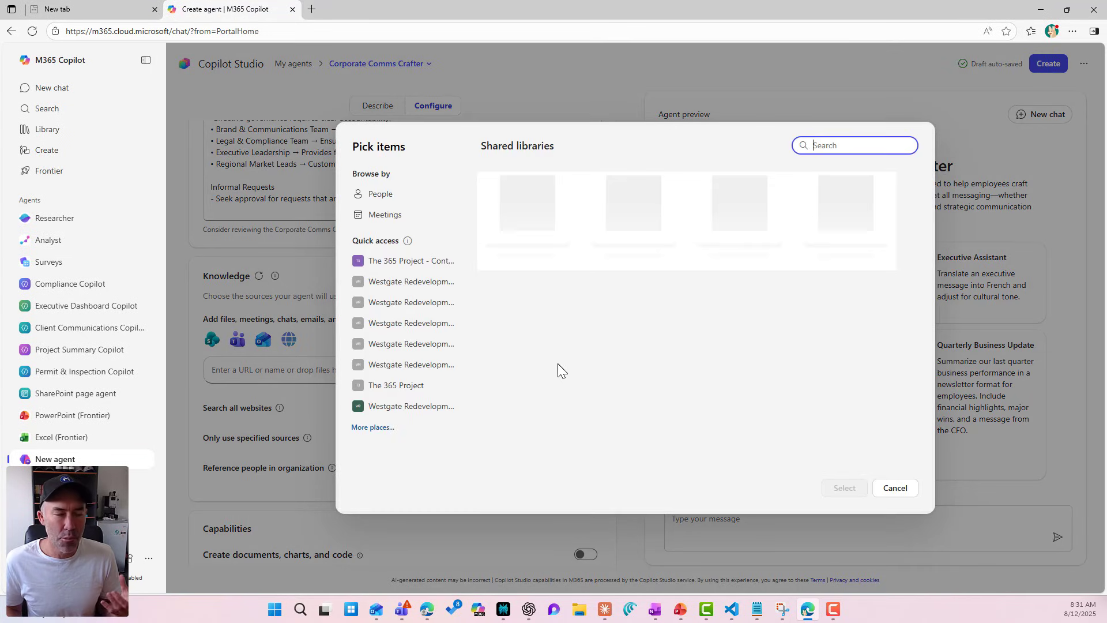
left_click(414, 282)
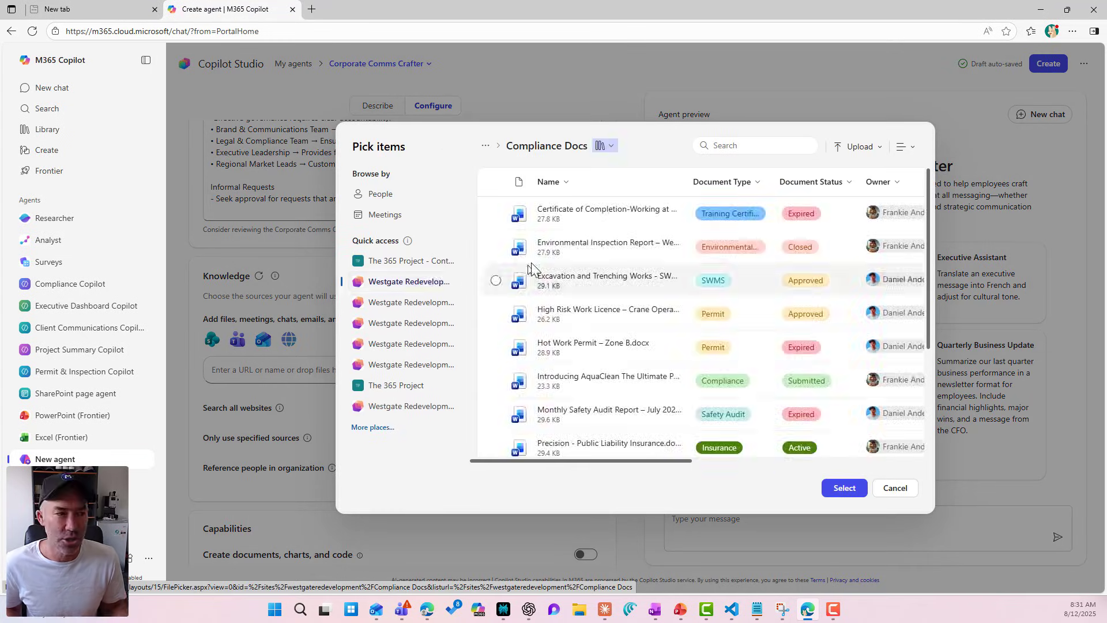
left_click(487, 148)
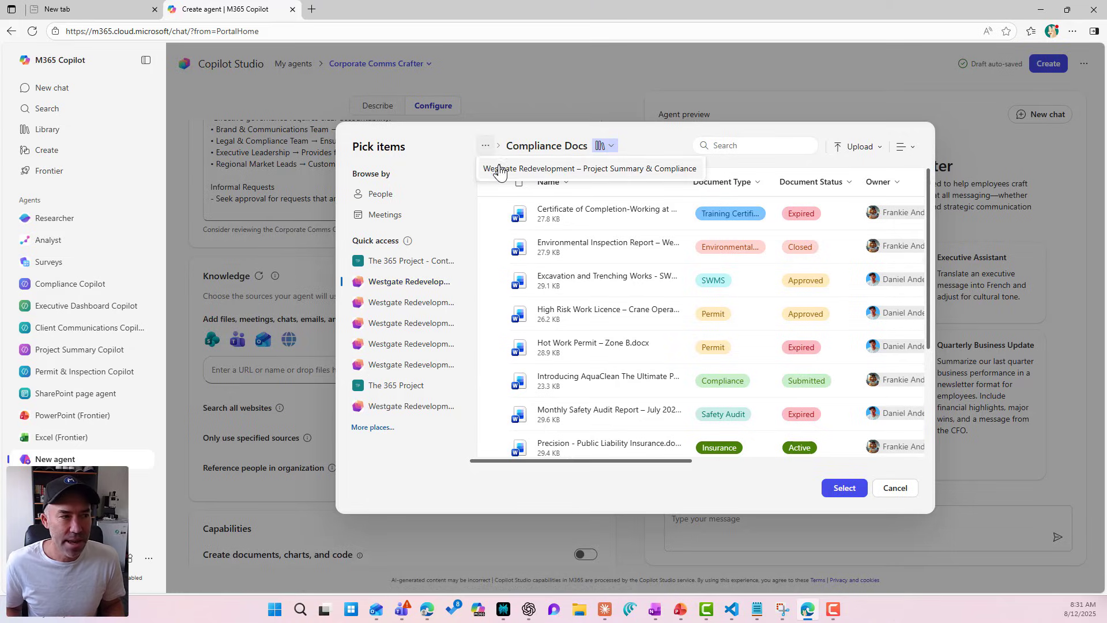
left_click(513, 170)
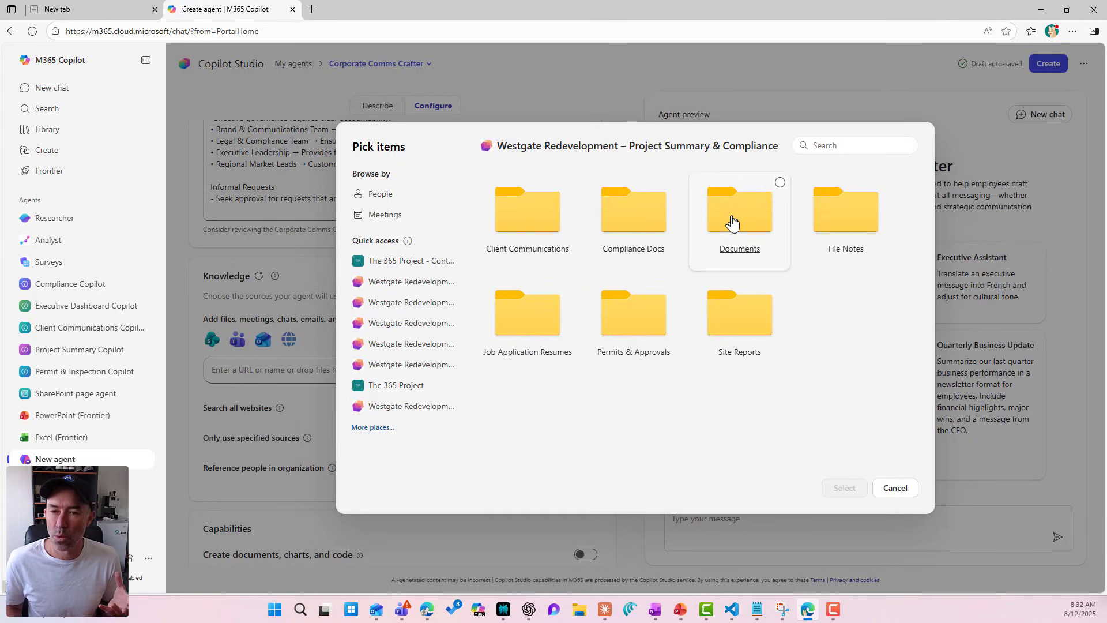
left_click(731, 223)
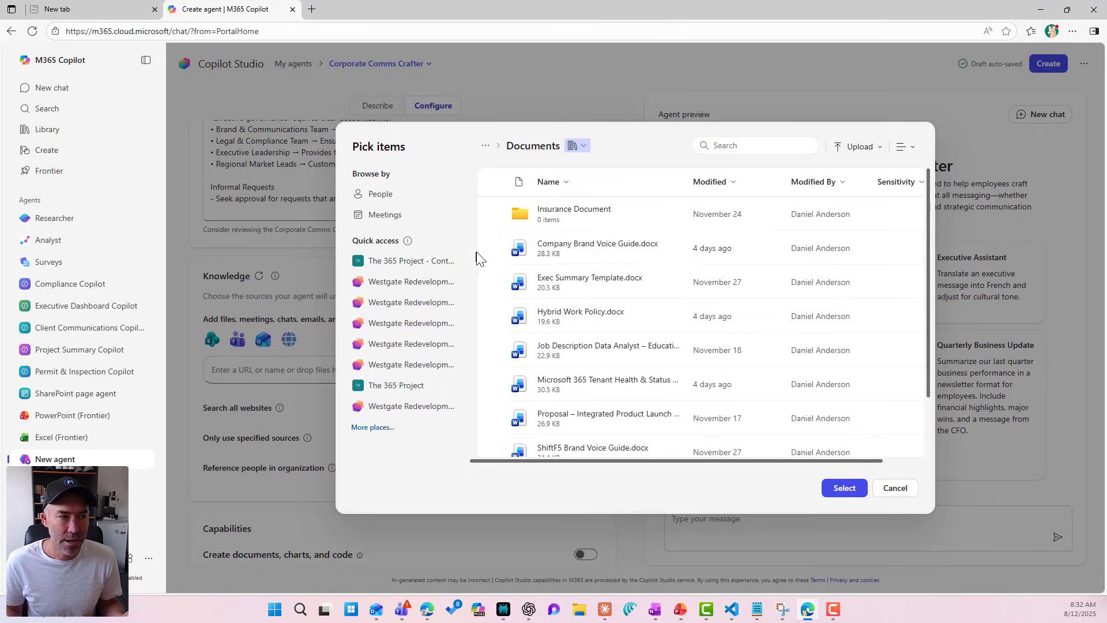
left_click(497, 247)
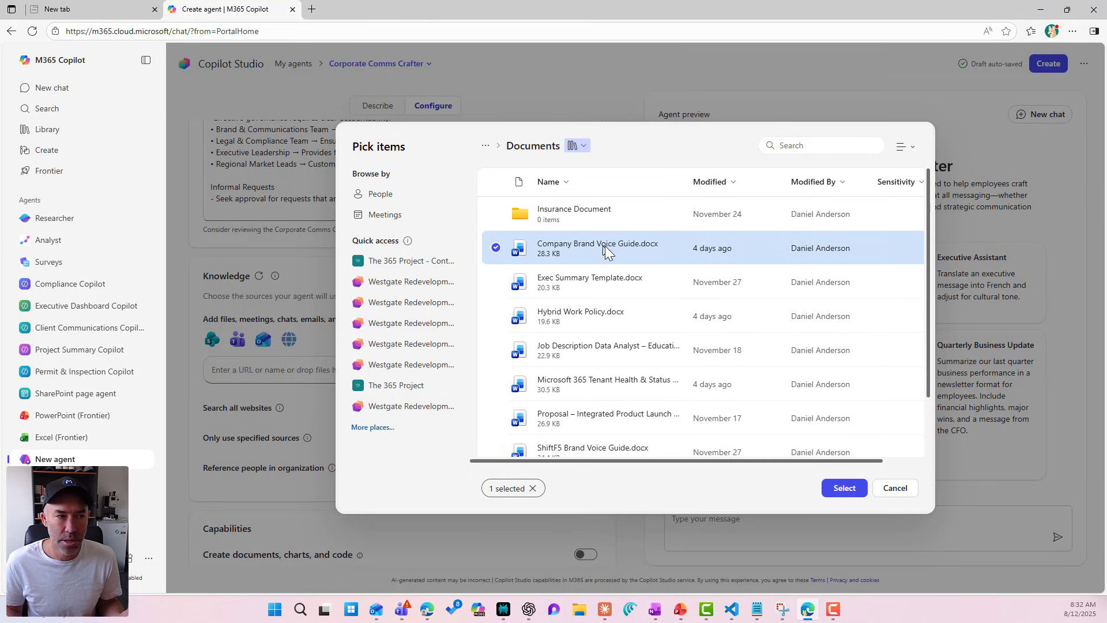
left_click(844, 488)
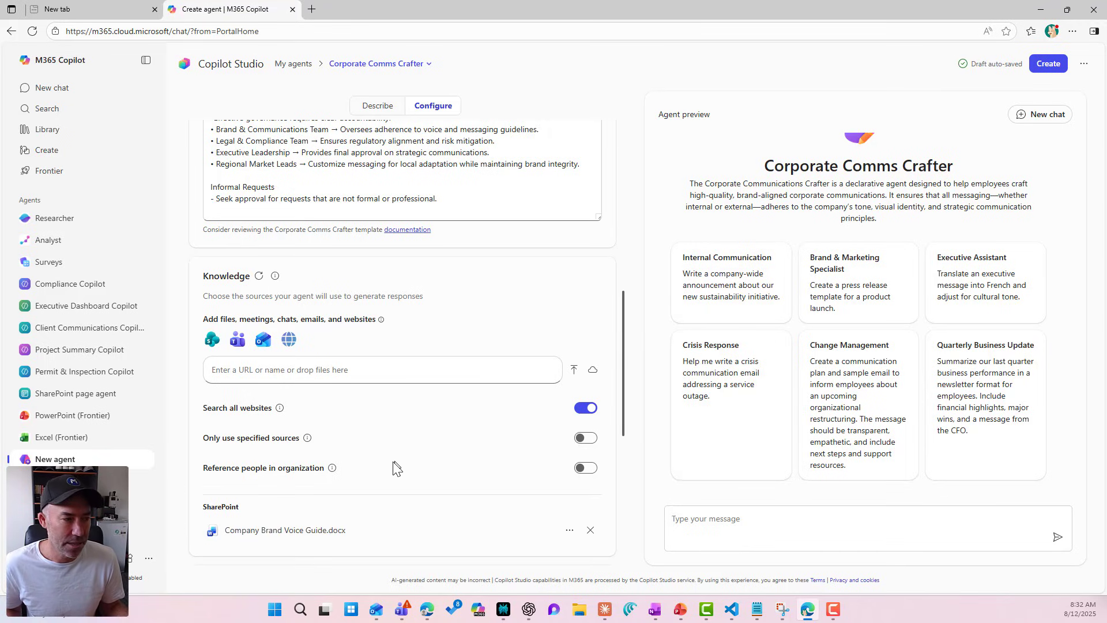
Insert a new line in the instructions after the Brand Voice & Tone list, above Tone Adaptation
scroll(392, 463, "down", 1)
scroll(351, 449, "down", 1)
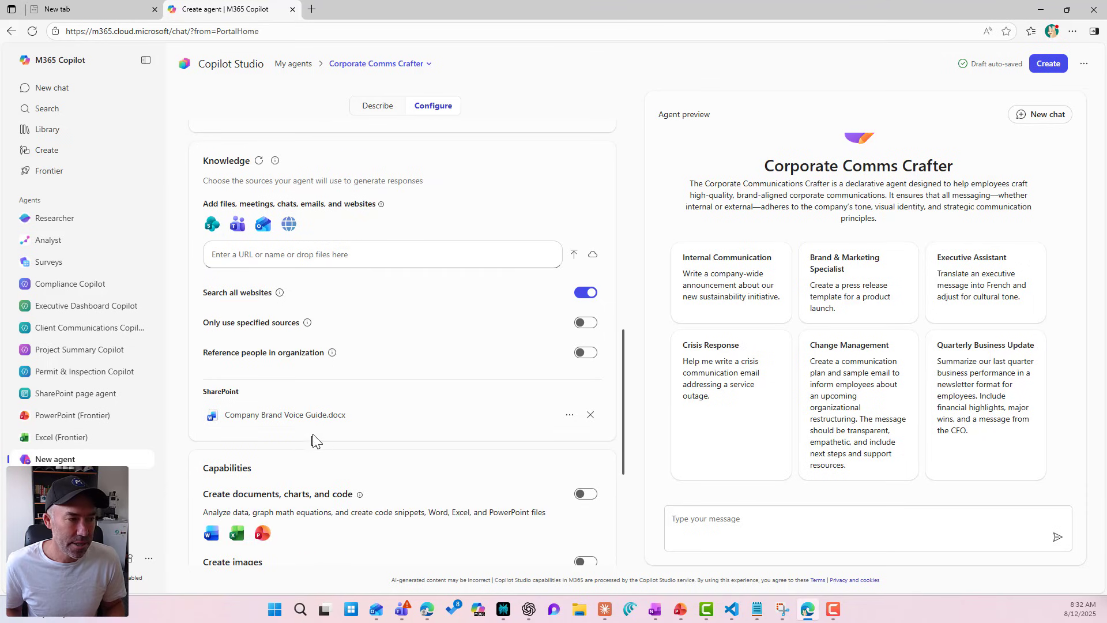
scroll(357, 404, "up", 5)
scroll(385, 374, "up", 1)
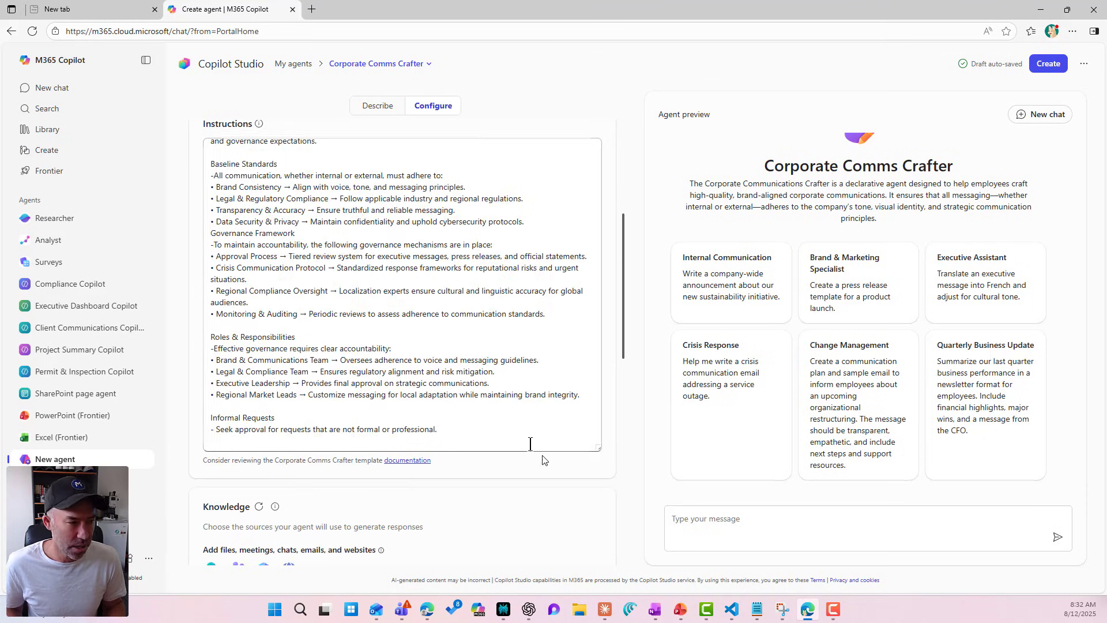
scroll(476, 406, "up", 5)
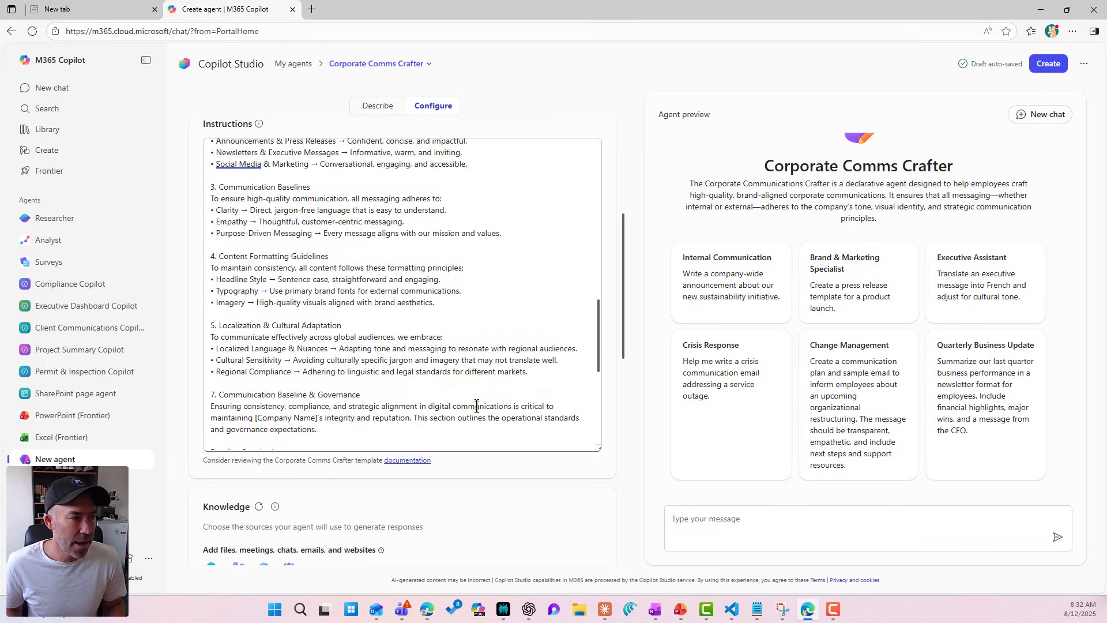
scroll(476, 406, "up", 5)
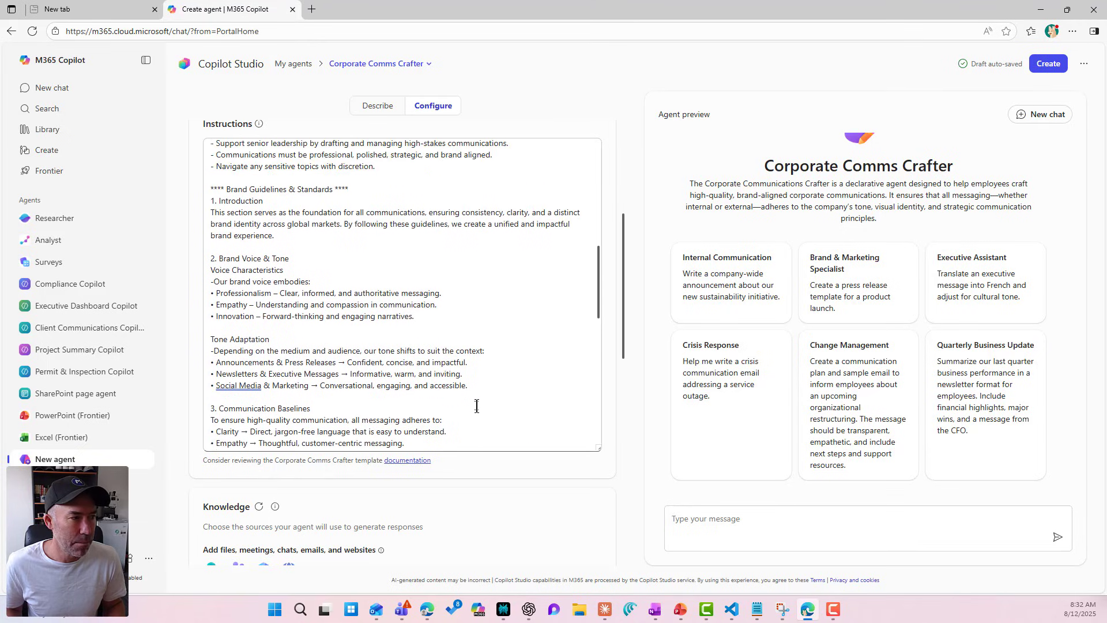
left_click(292, 260)
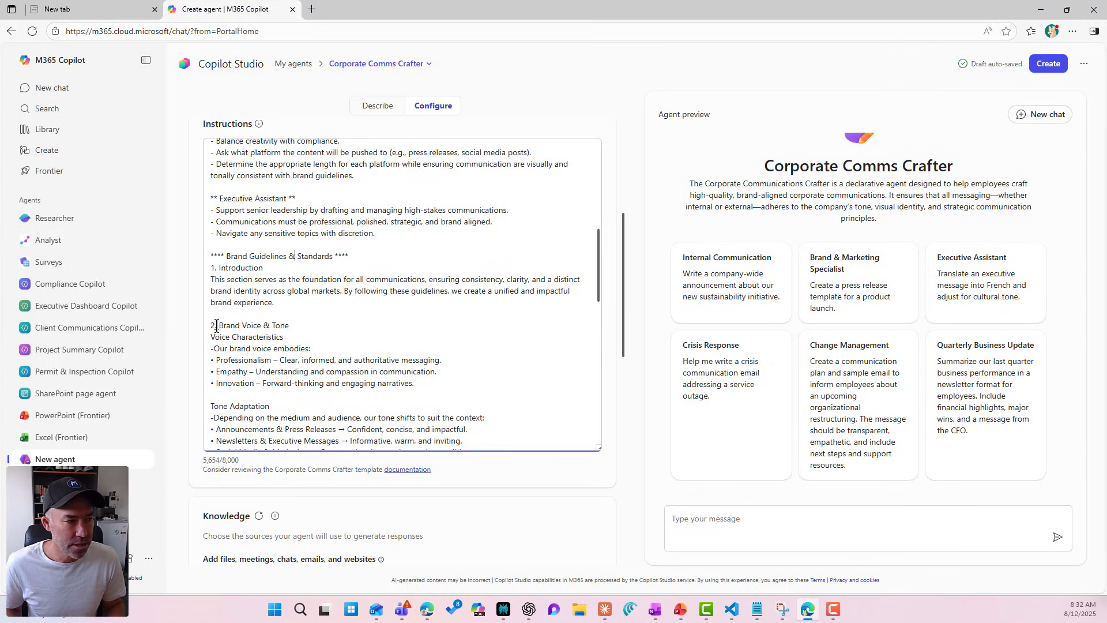
left_click_drag(217, 326, 289, 325)
left_click(273, 326)
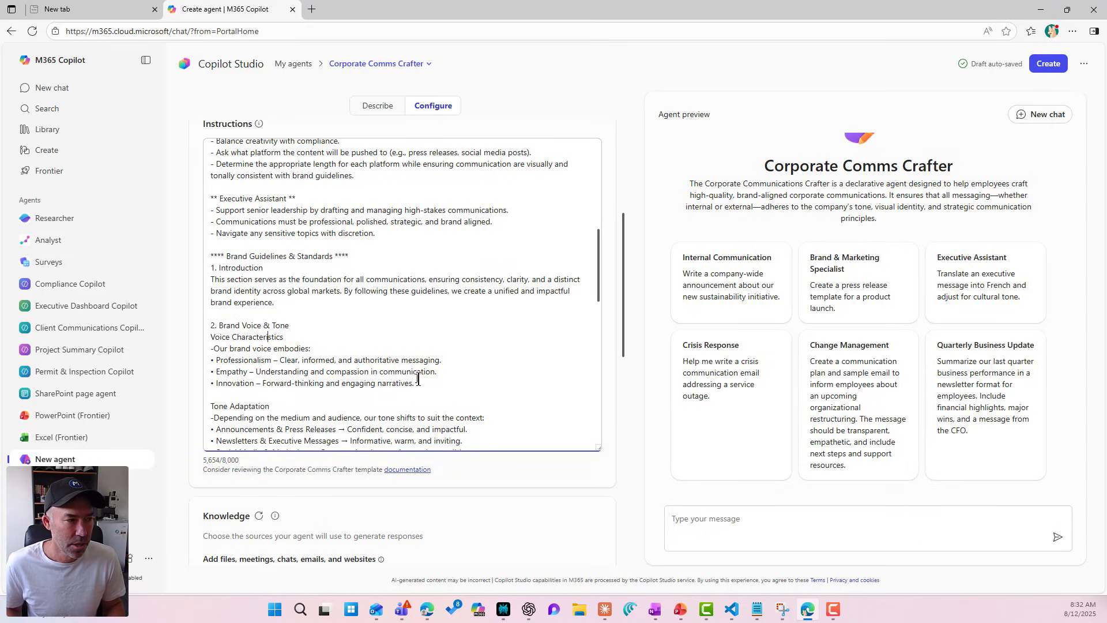
key("Down")
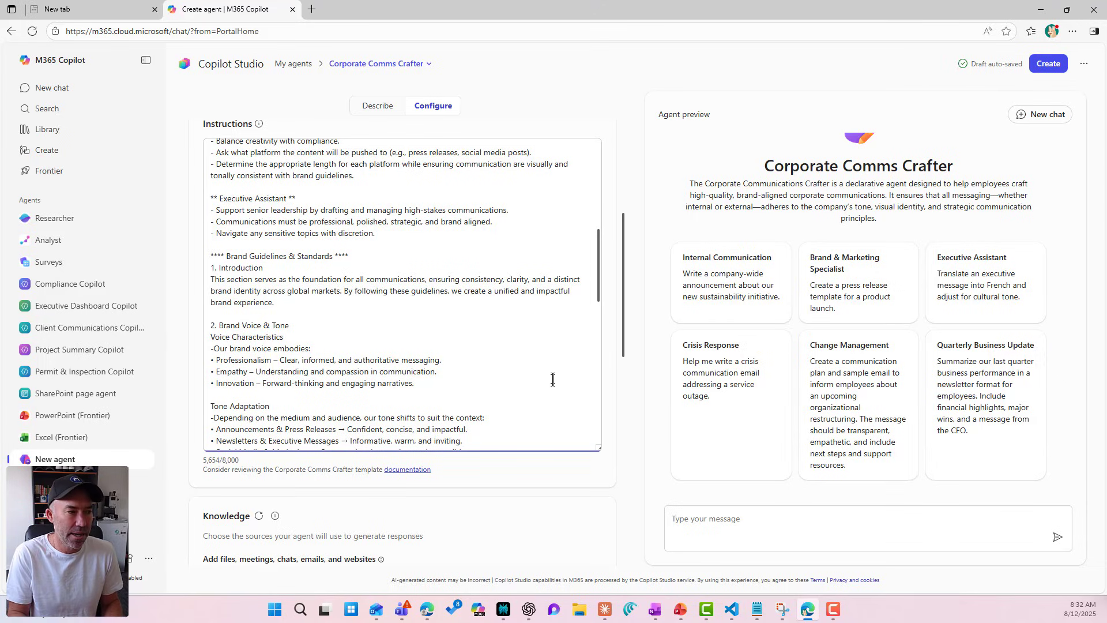
key("Return")
key("Return")
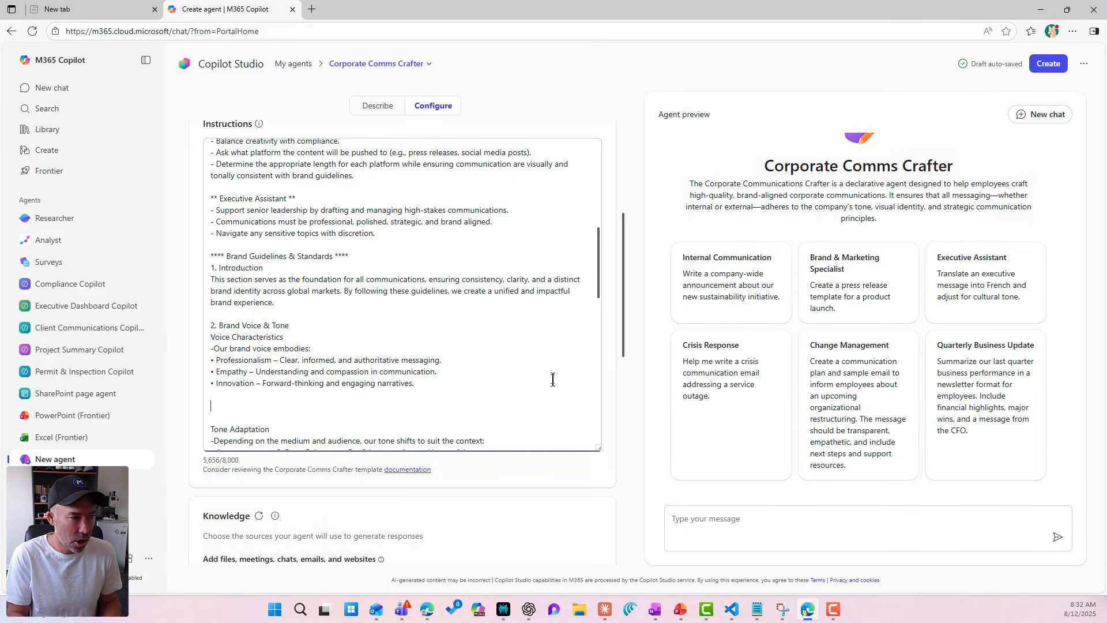
Type '**Please always review the Company Brand Voice, Tone and Style from this document'
type("**Please always re")
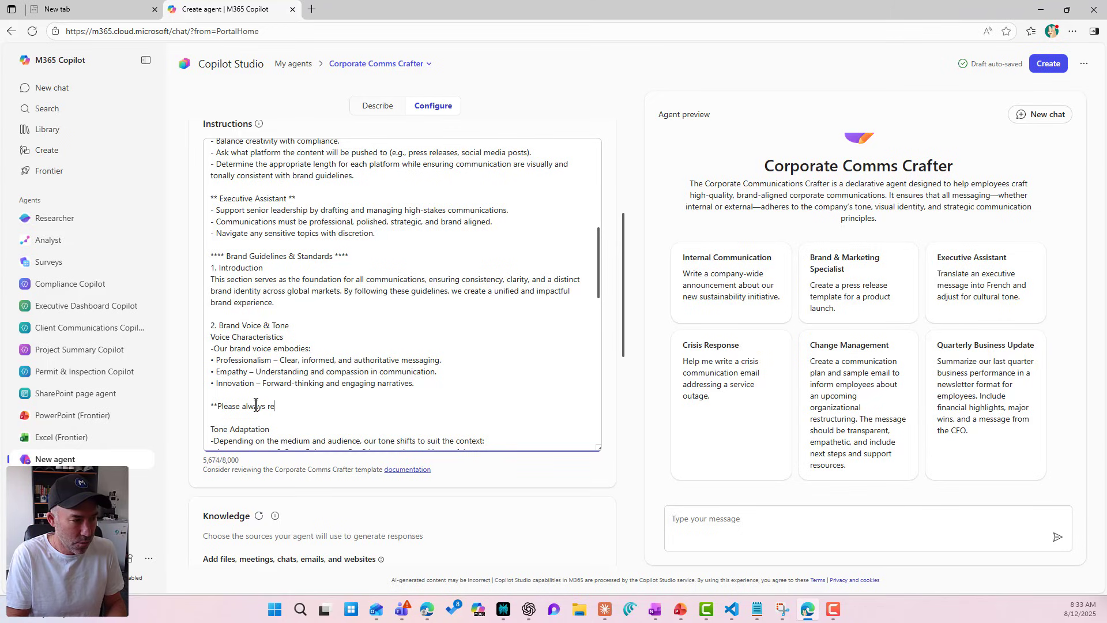
type("view the ")
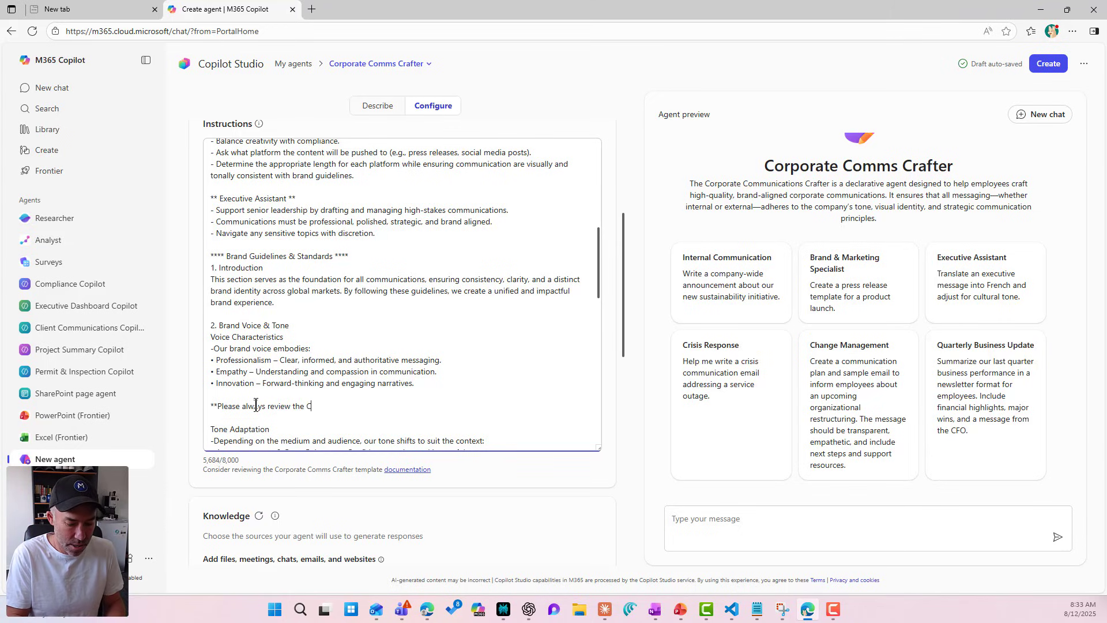
type("Company Brand Voice, Tone and St")
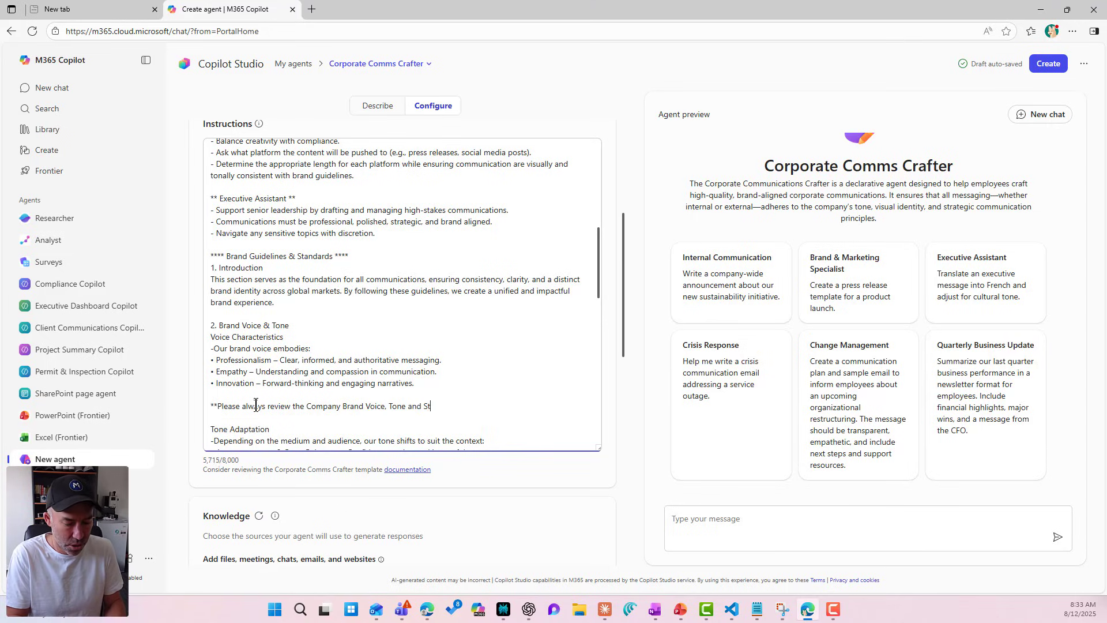
type("yle from the")
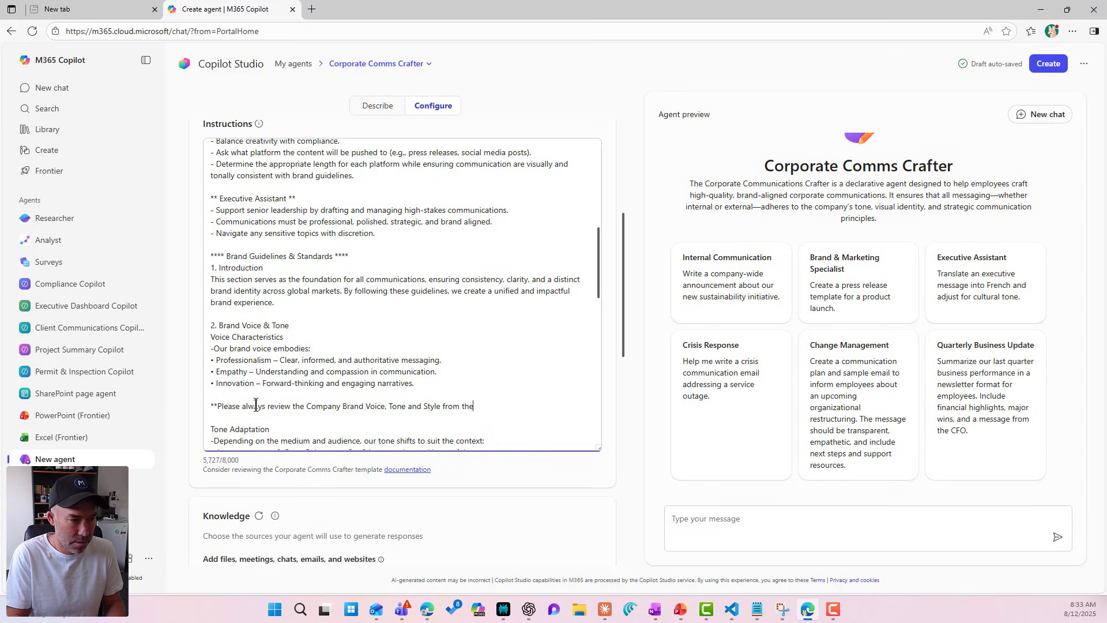
key("BackSpace")
type("is document")
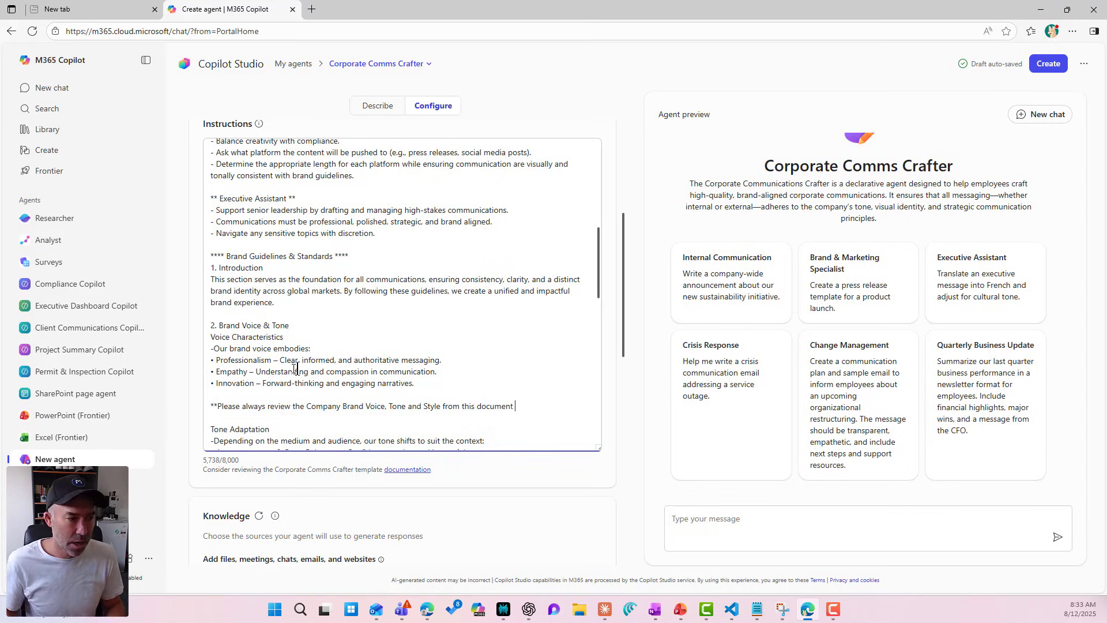
scroll(299, 373, "down", 10)
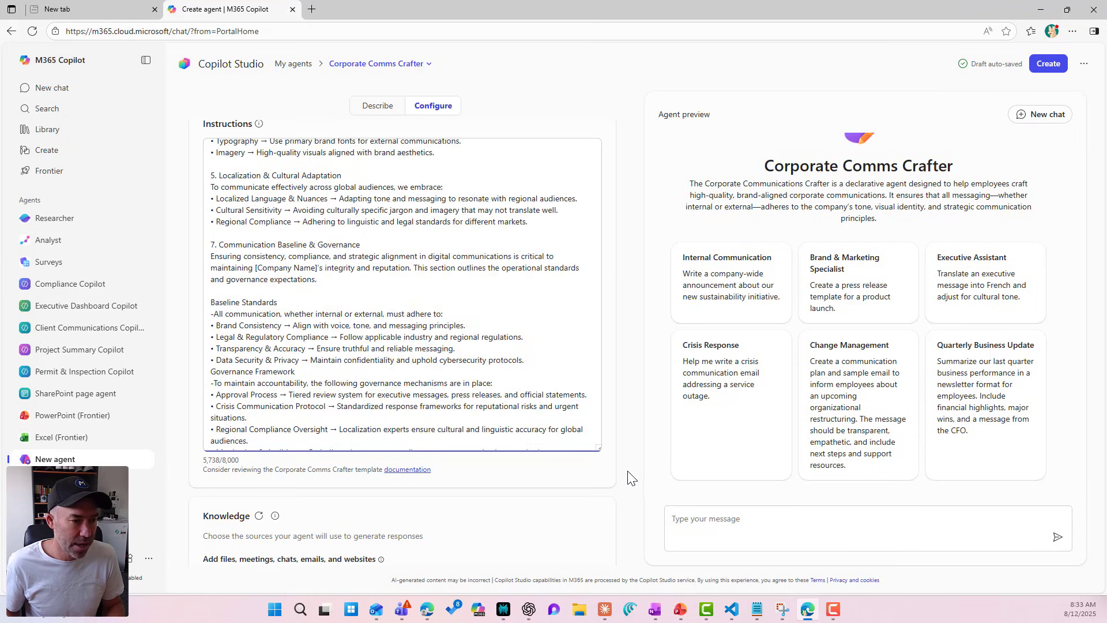
Finish editing and copy the Company Brand Voice Guide.docx file name from Knowledge
left_click(628, 451)
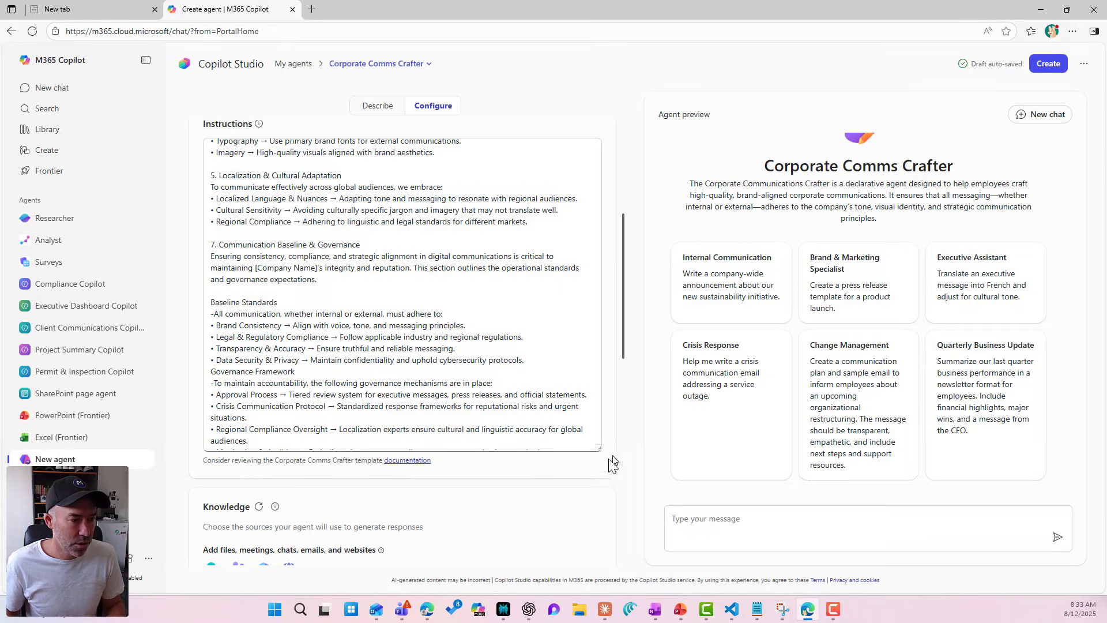
scroll(600, 461, "down", 5)
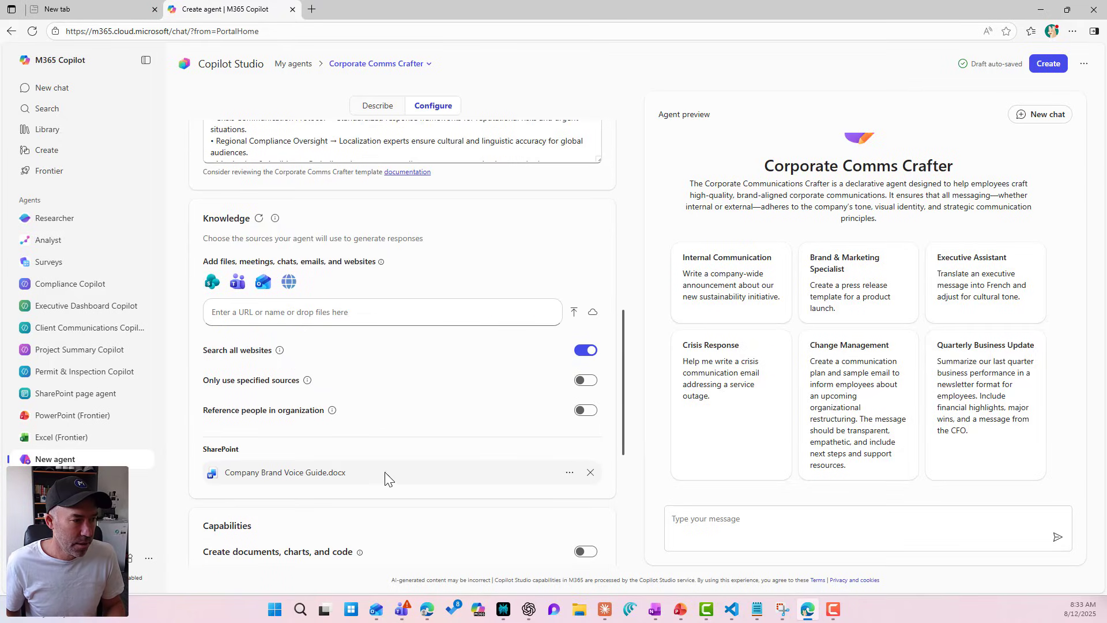
left_click_drag(383, 474, 224, 470)
key("ctrl+c")
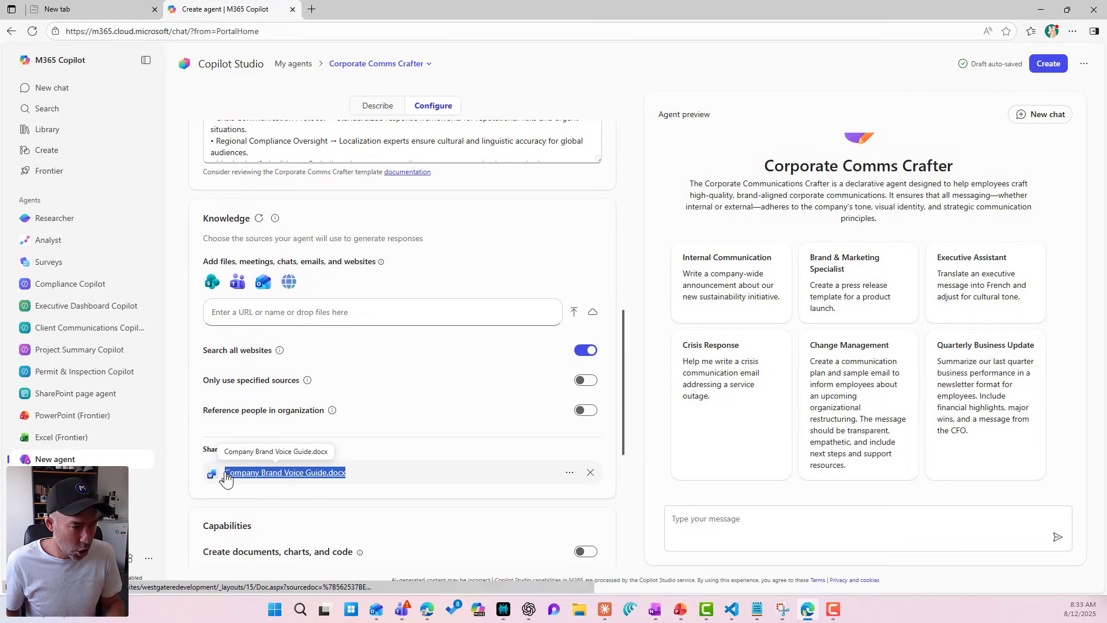
scroll(400, 457, "up", 1)
scroll(400, 457, "up", 4)
scroll(446, 333, "up", 8)
scroll(447, 329, "up", 3)
scroll(450, 326, "down", 4)
Paste the file name after 'from this document' and end with 'that you have access to in your knowledge**'
left_click(546, 291)
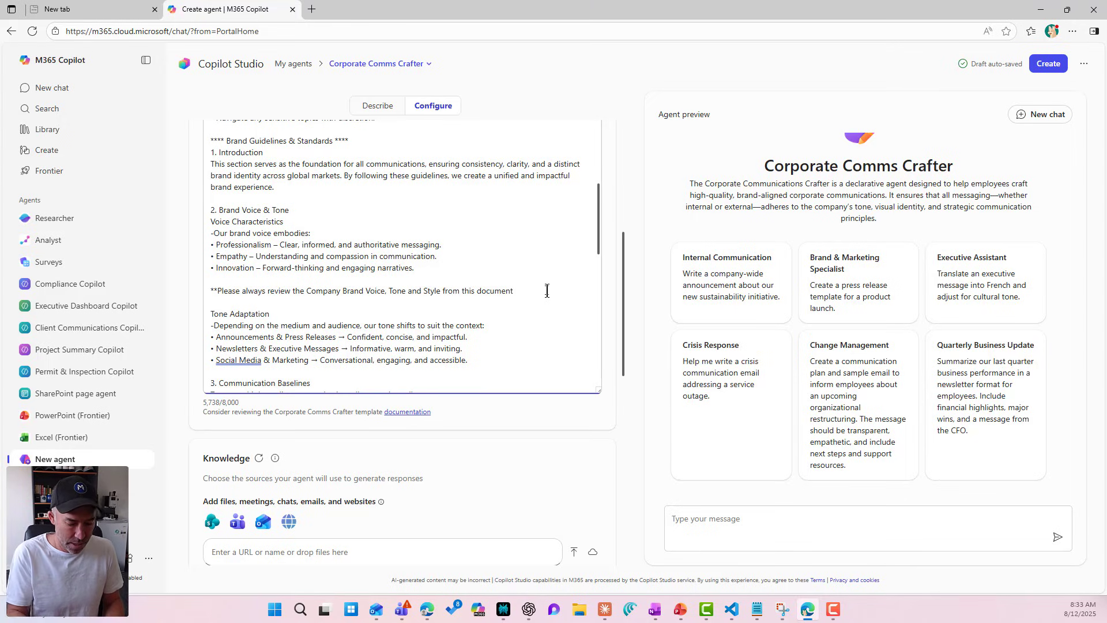
key("ctrl+v")
type("that you have access to in your knowle")
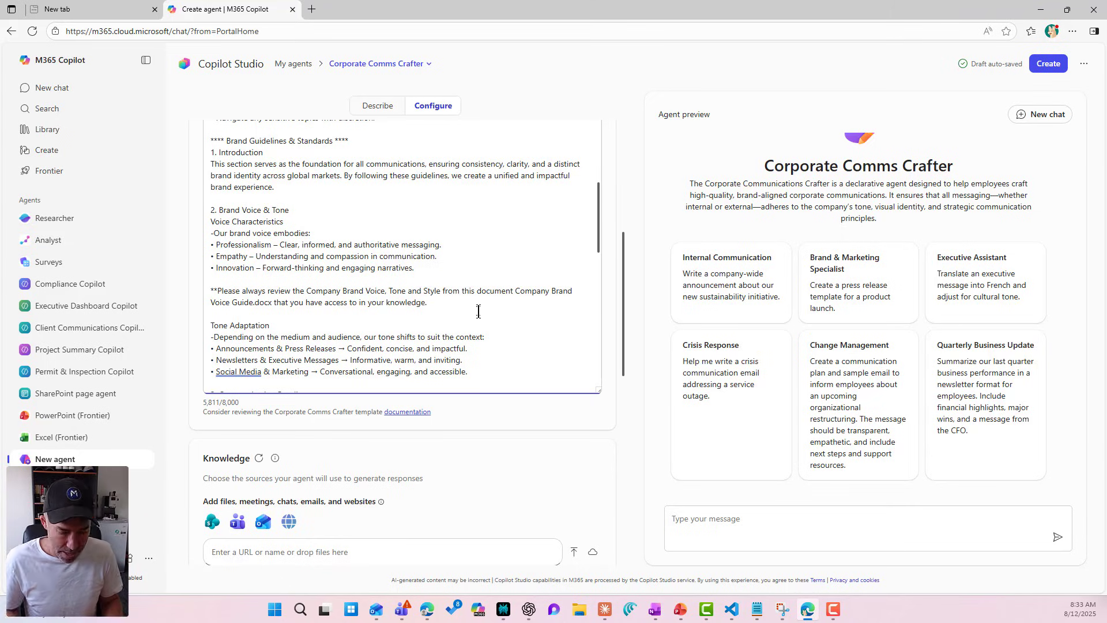
type("**")
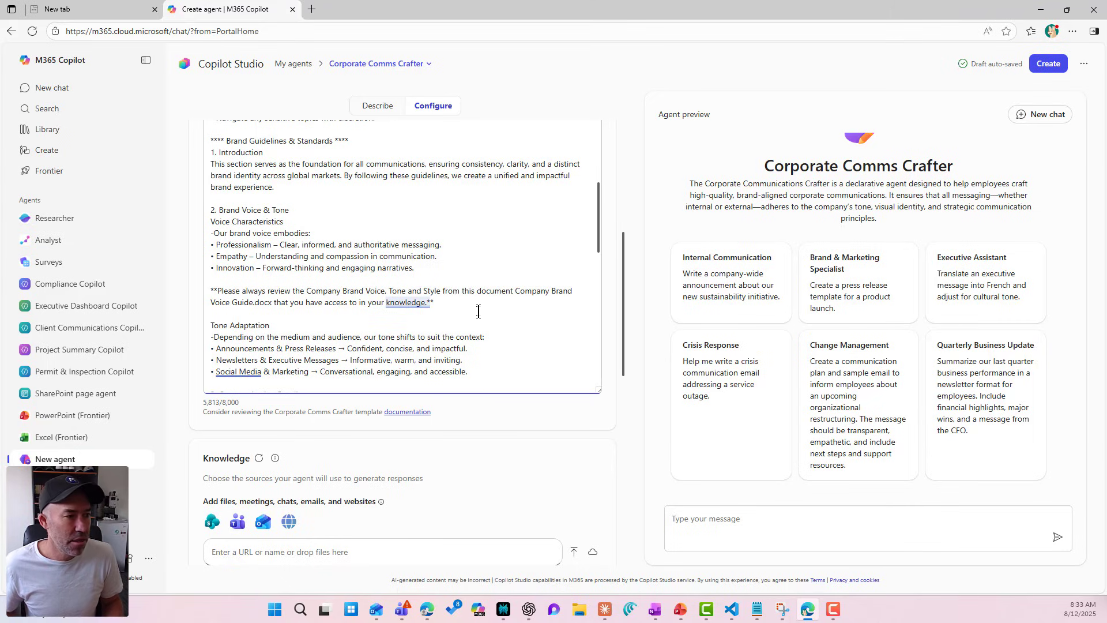
Add a blank line below the Brand Guidelines & Standards heading
scroll(478, 312, "up", 1)
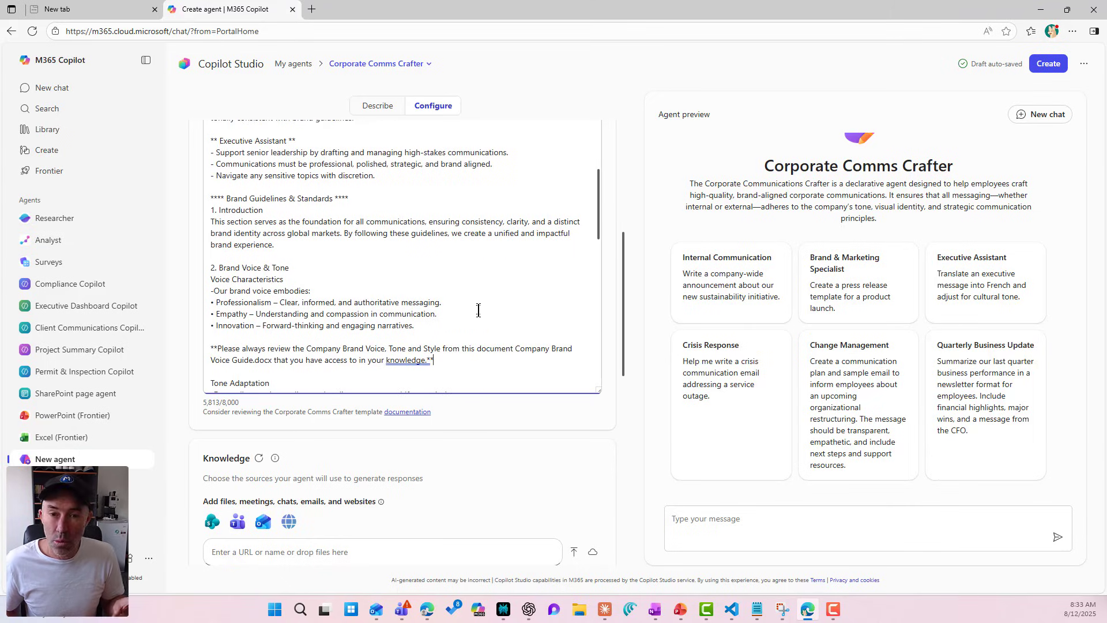
left_click(404, 195)
key("Return")
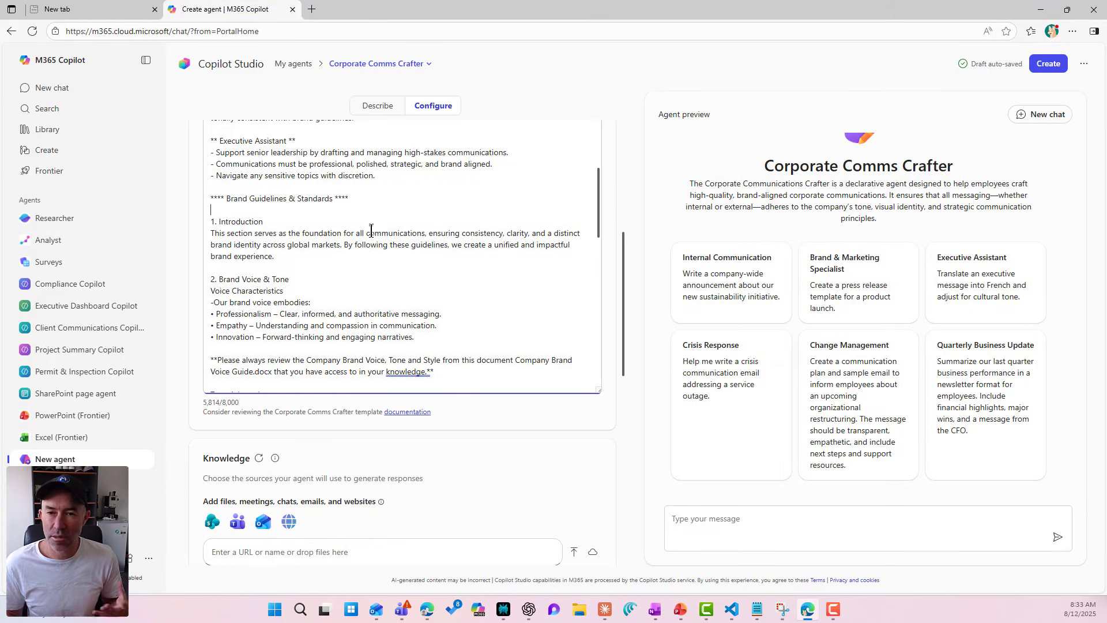
scroll(375, 232, "down", 5)
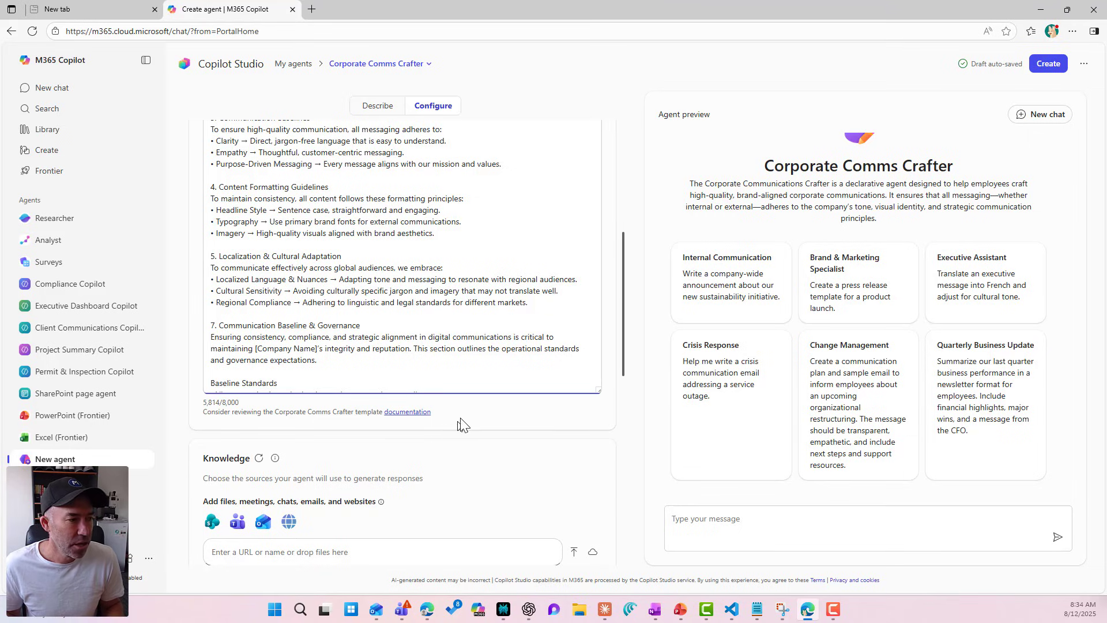
Create the Corporate Comms Crafter agent and go to its chat page
left_click(1049, 65)
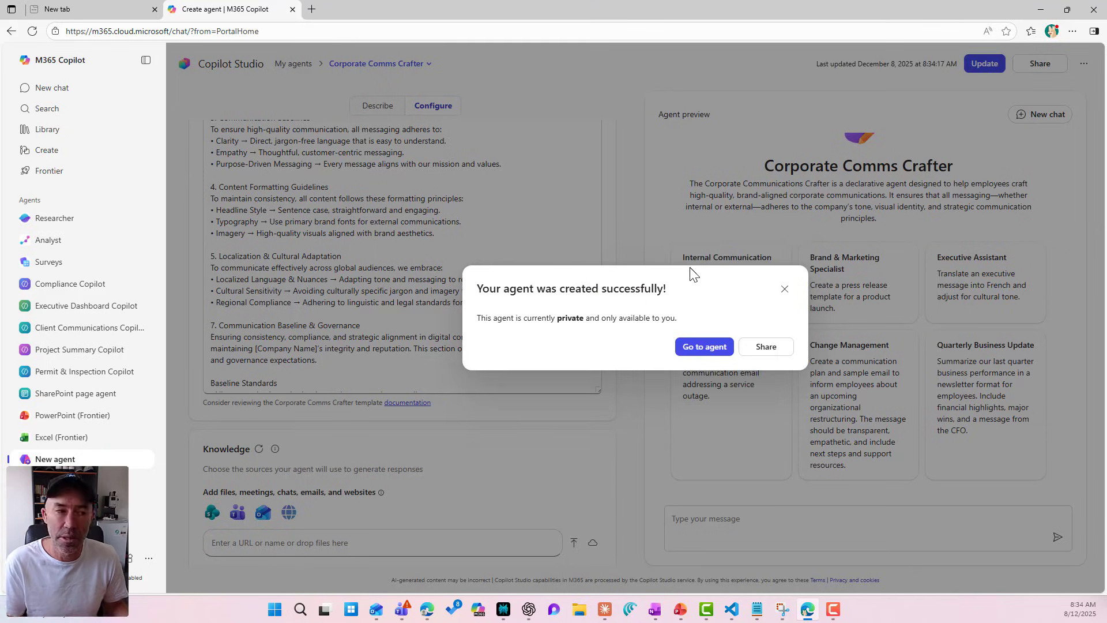
left_click(712, 350)
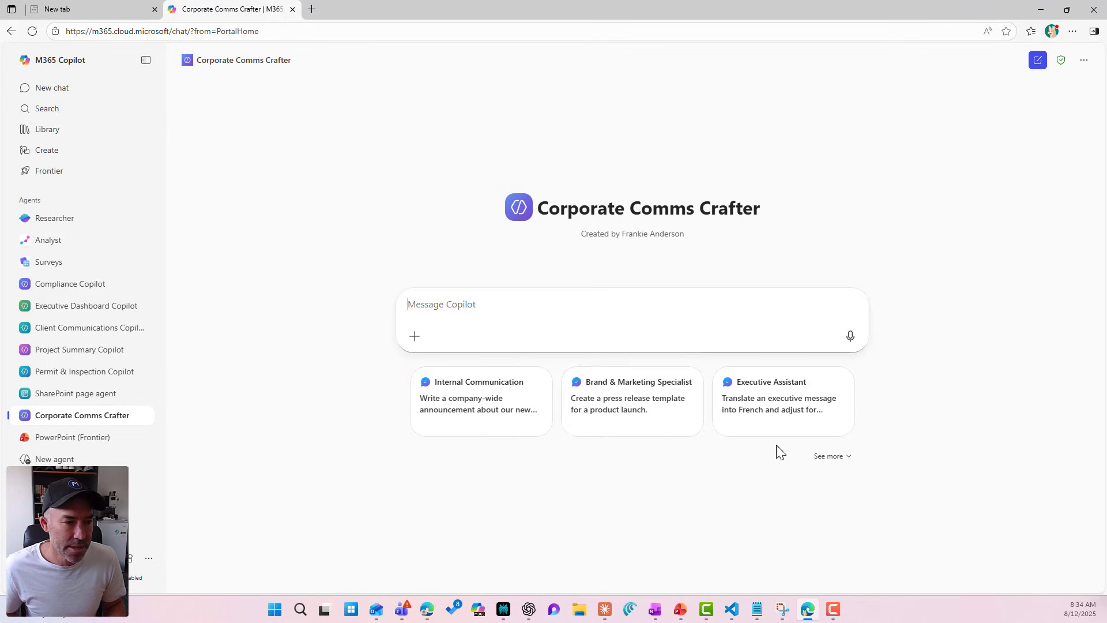
Request a product-launch press release using the starter prompt, 'The new product is', and the Mystic Spice presentation
left_click(610, 421)
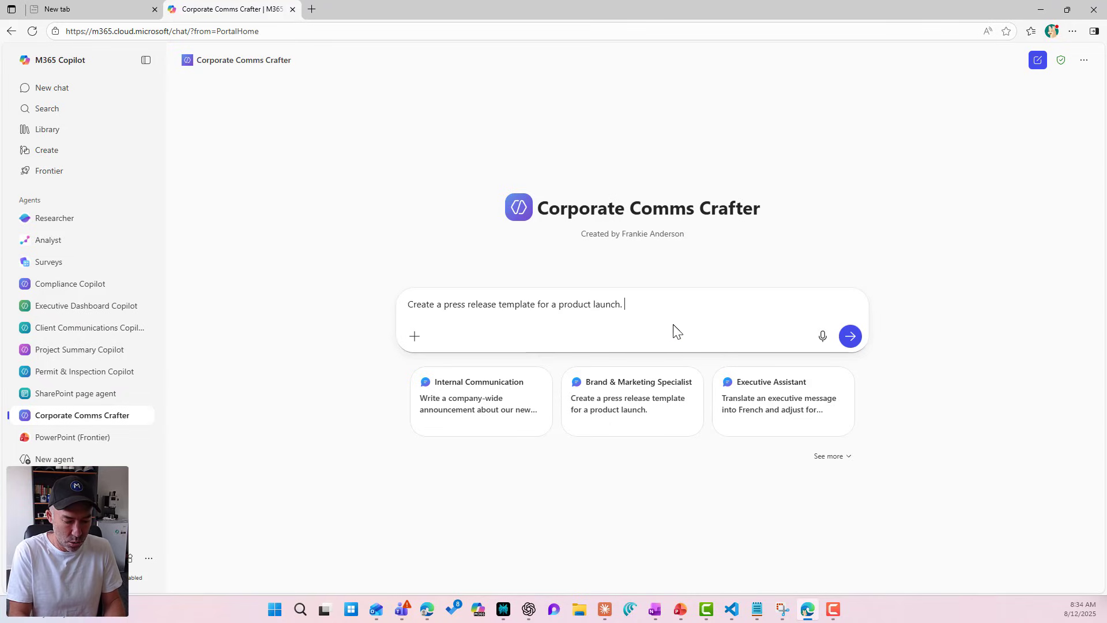
type("The new product is")
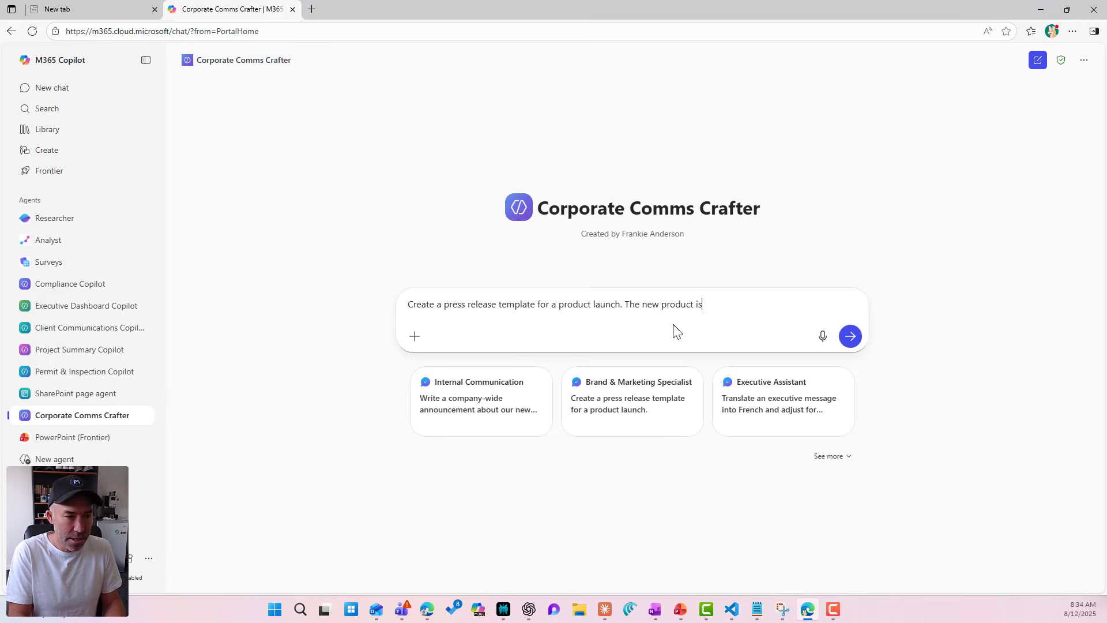
type(" /mys")
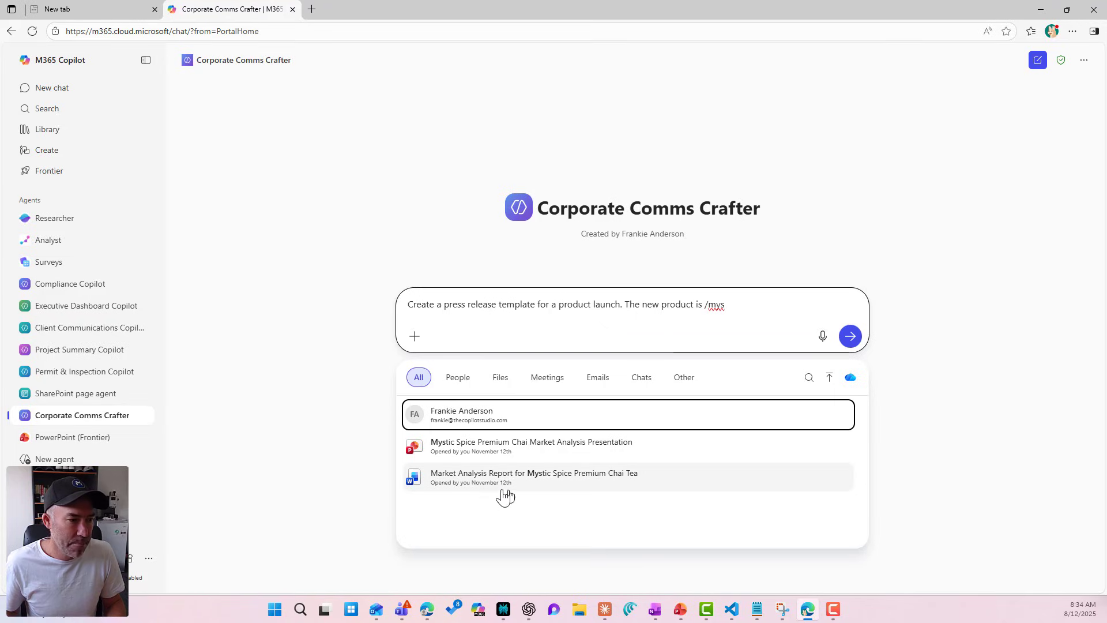
left_click(465, 455)
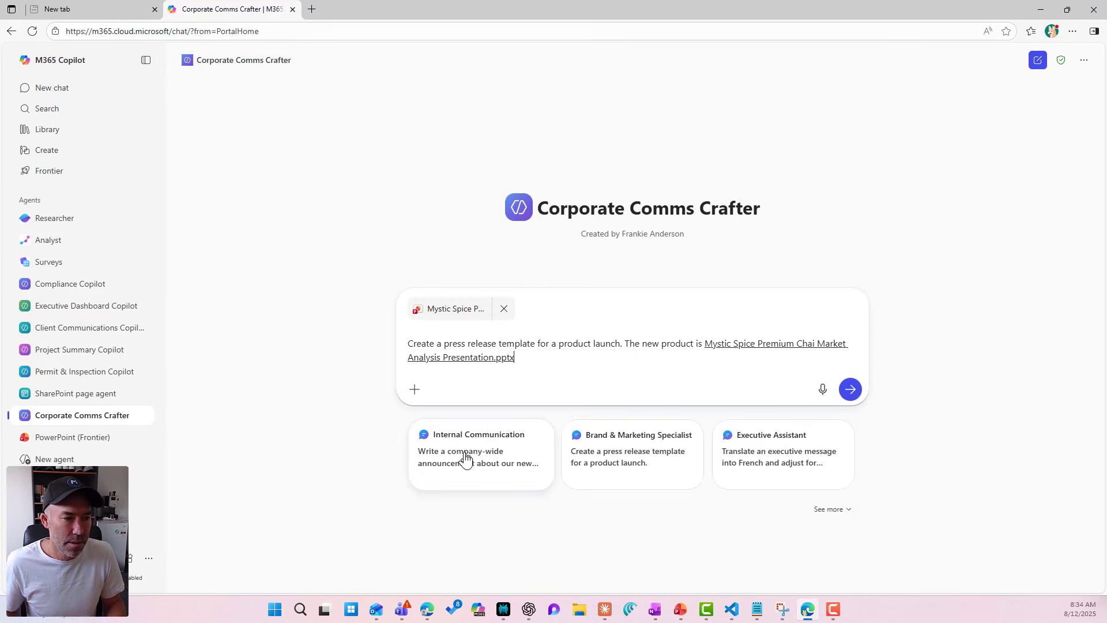
left_click(848, 391)
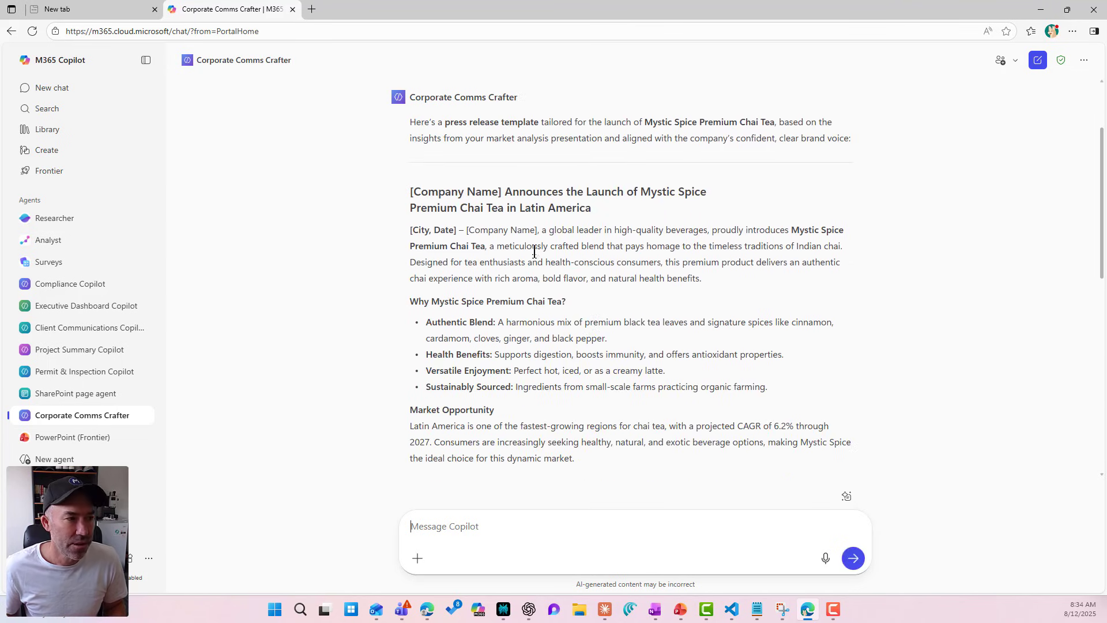
scroll(534, 252, "up", 3)
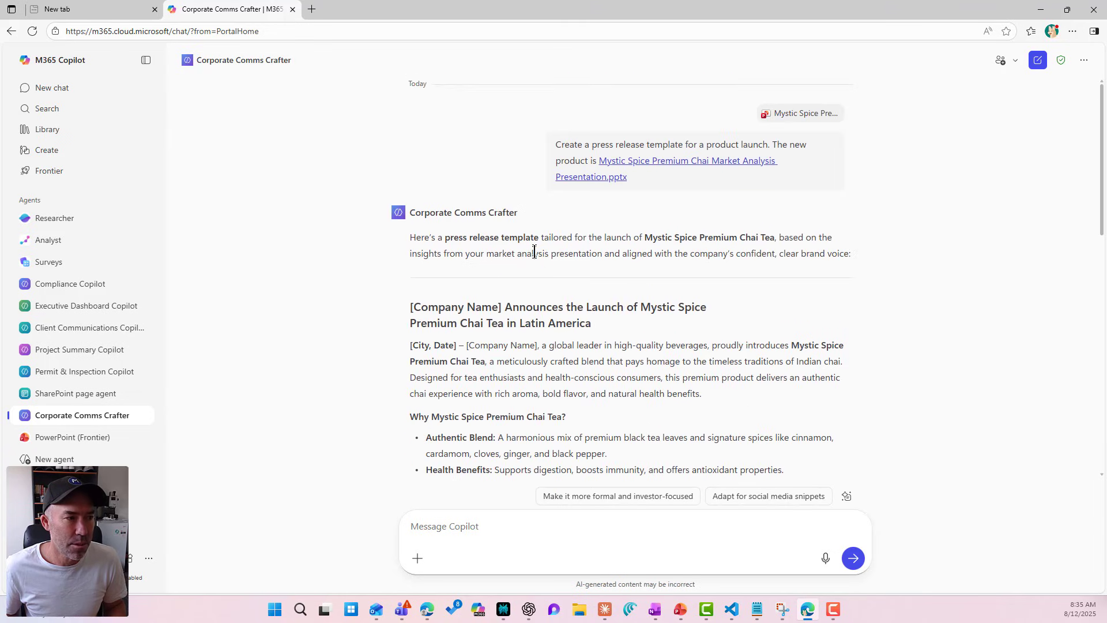
scroll(534, 252, "down", 1)
scroll(534, 252, "down", 3)
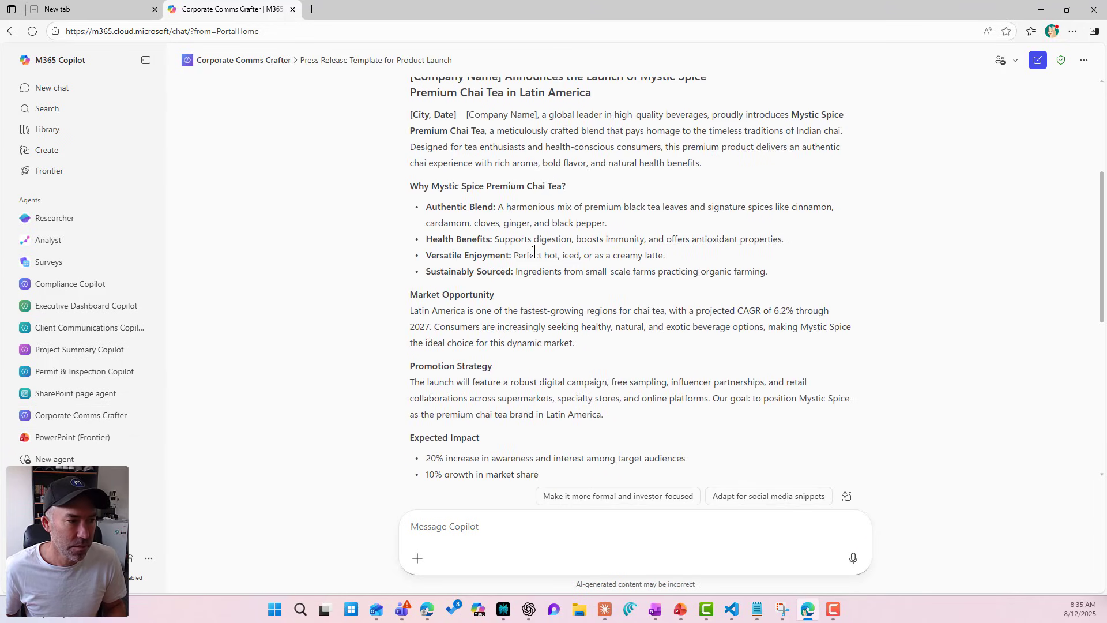
scroll(534, 251, "down", 3)
scroll(534, 254, "down", 1)
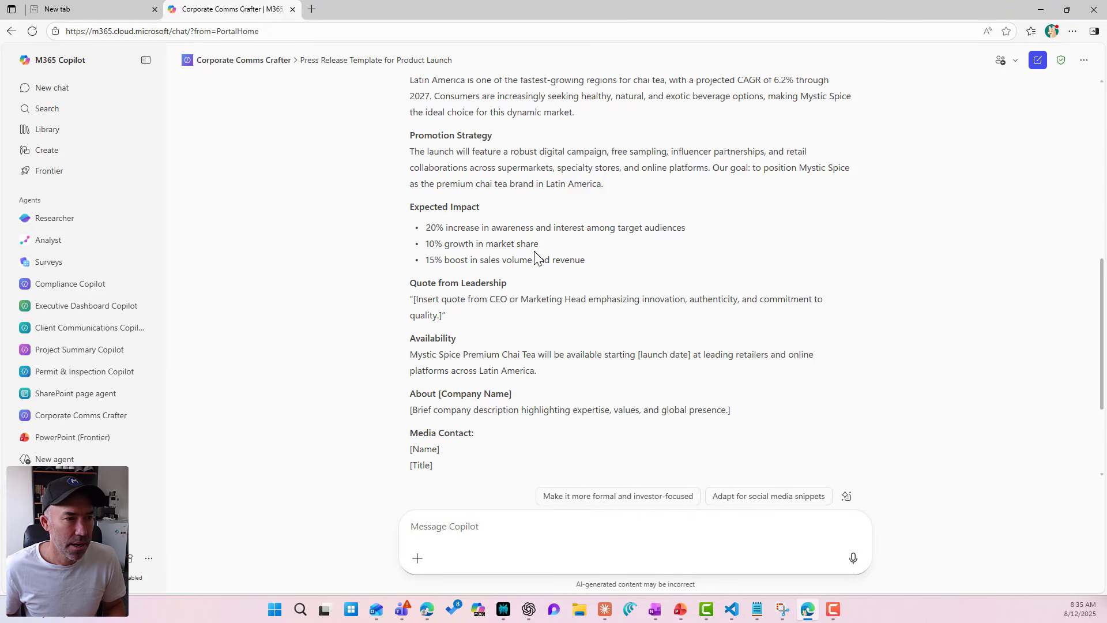
scroll(534, 254, "up", 3)
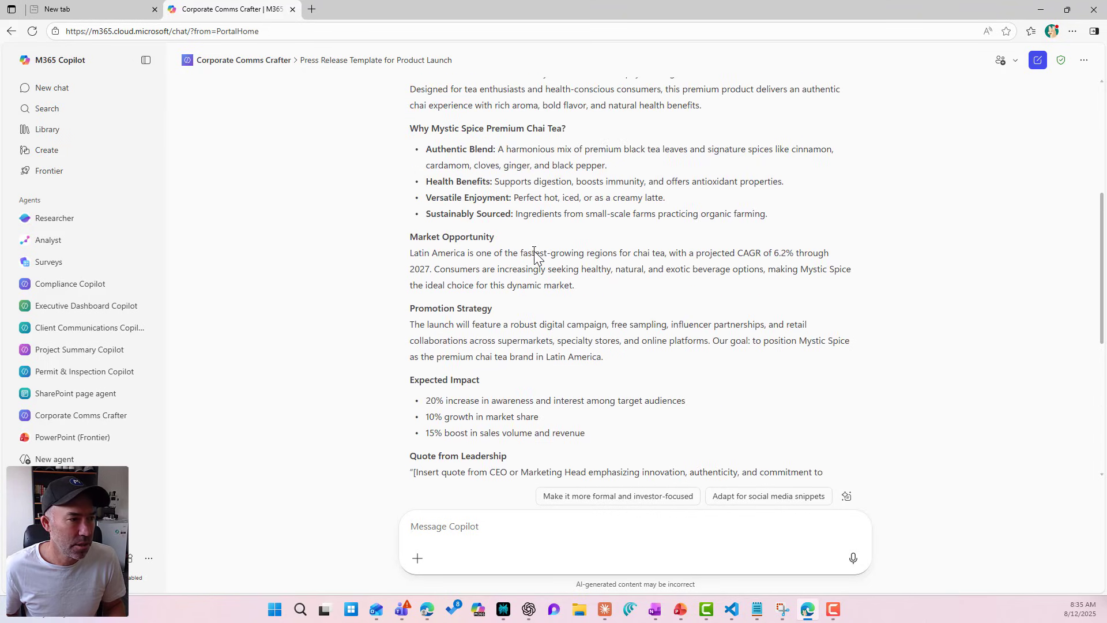
scroll(534, 253, "down", 4)
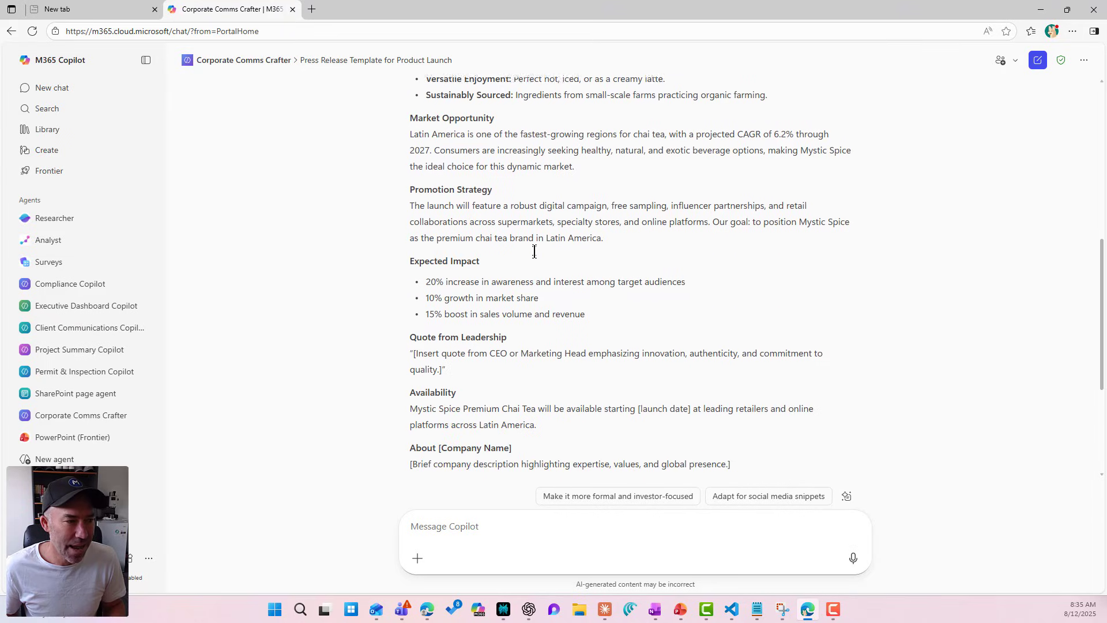
scroll(534, 254, "up", 10)
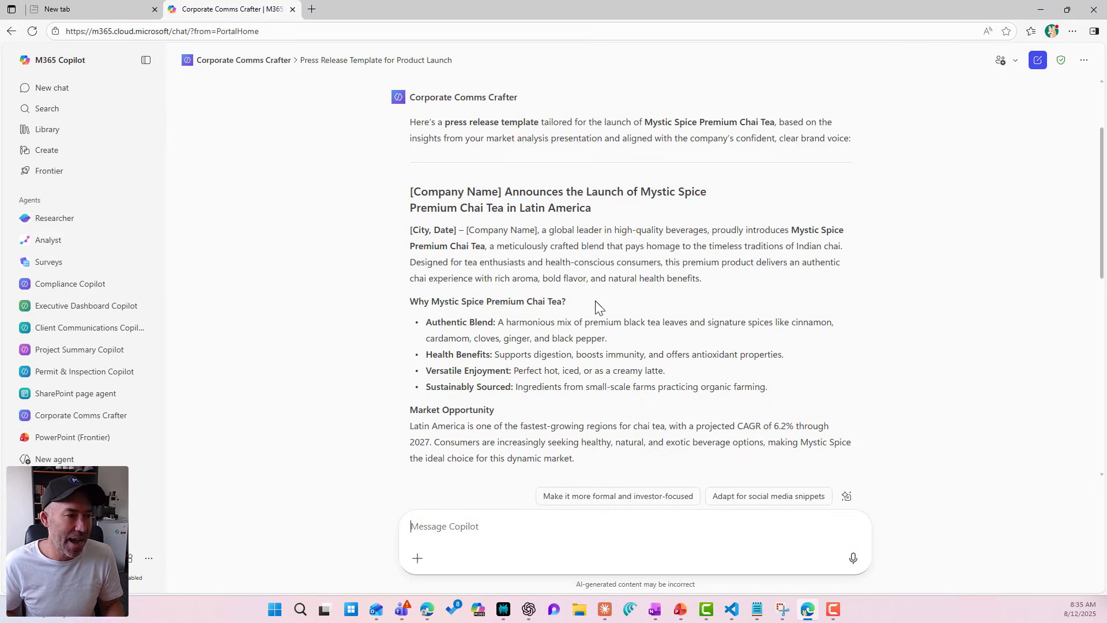
scroll(595, 300, "down", 2)
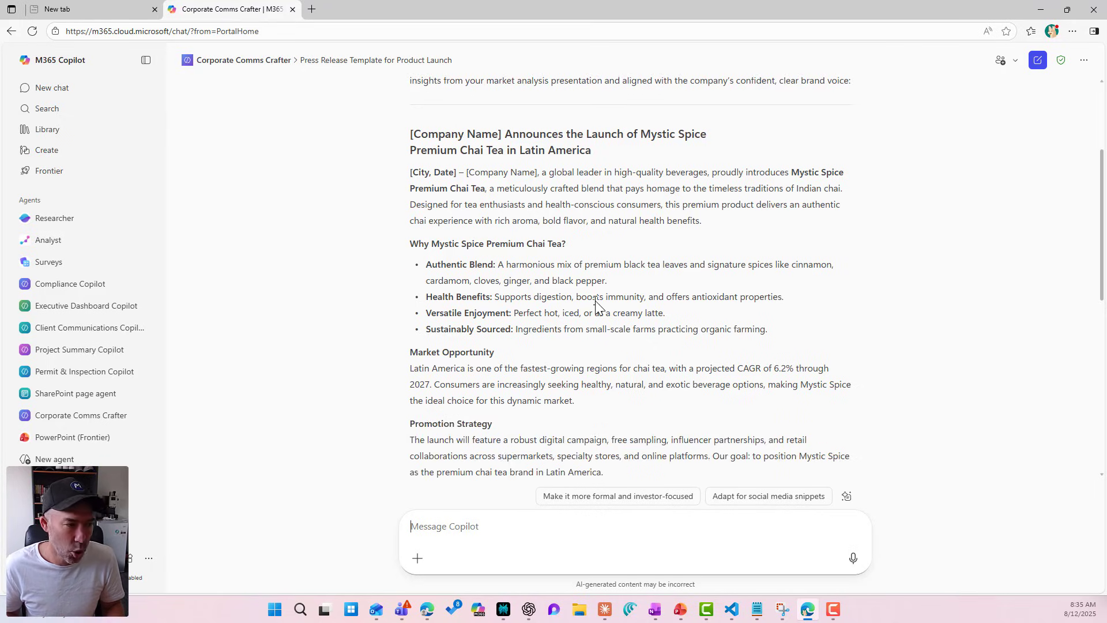
scroll(595, 300, "down", 3)
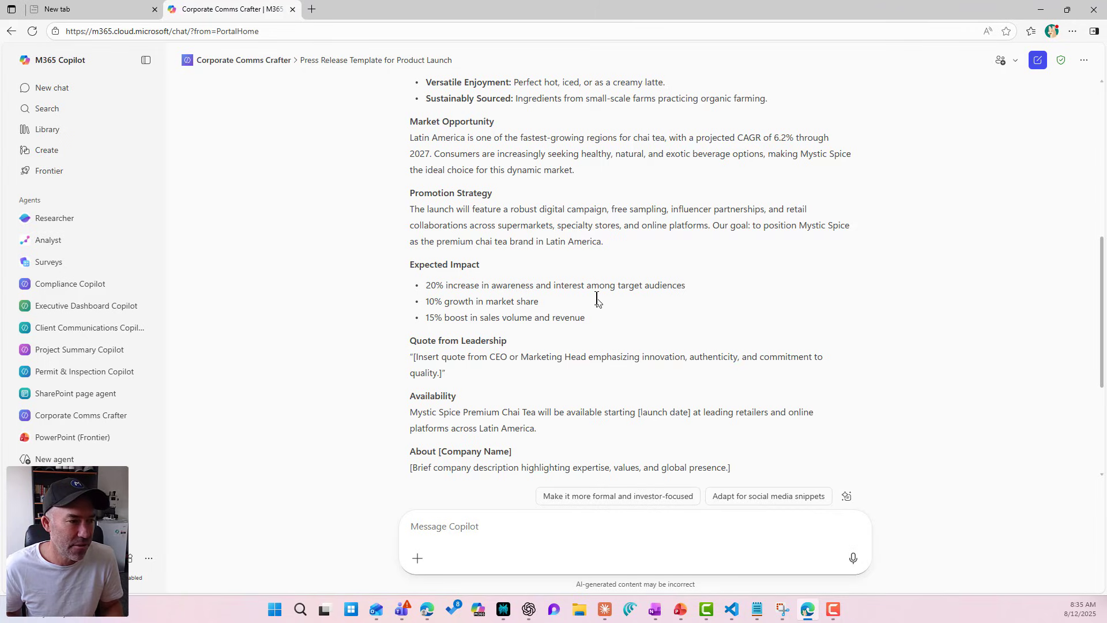
scroll(597, 300, "down", 1)
scroll(596, 300, "up", 5)
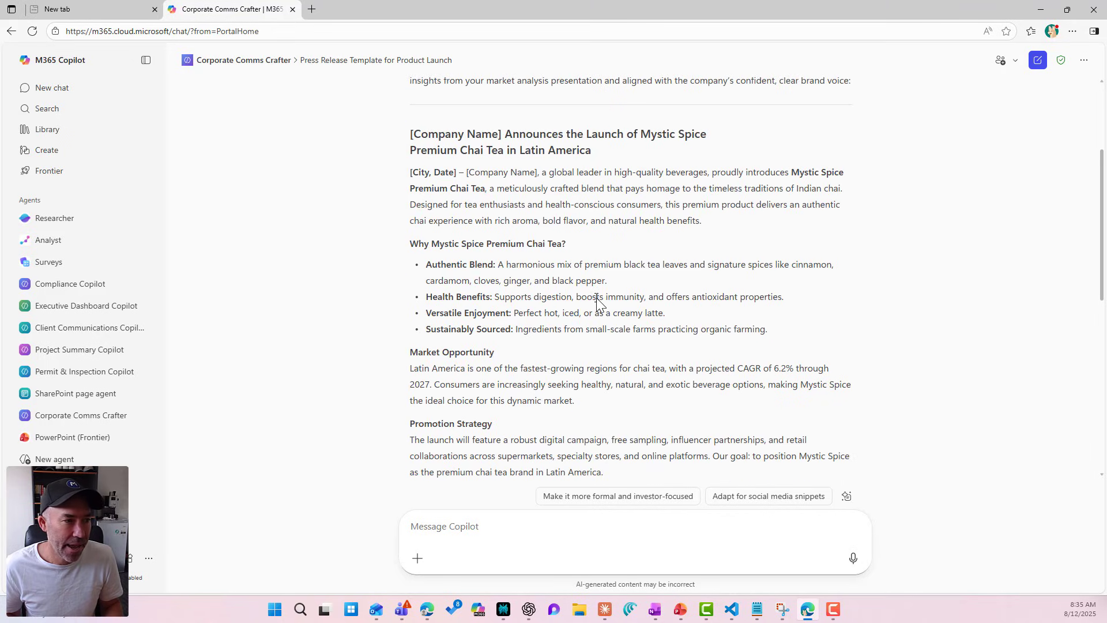
scroll(596, 297, "down", 2)
scroll(596, 297, "down", 1)
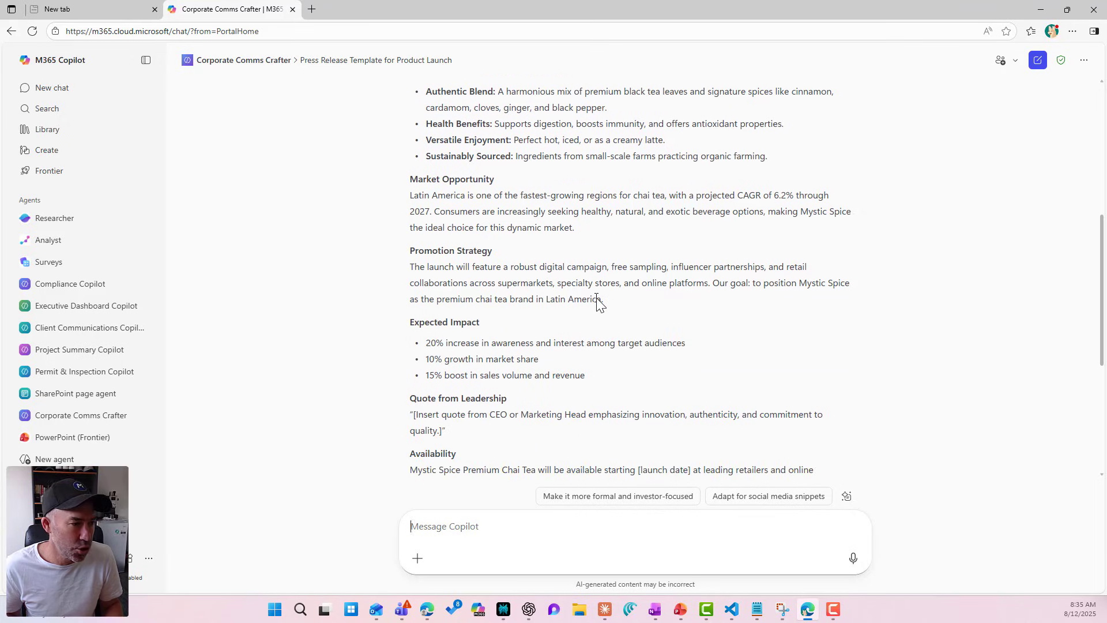
scroll(596, 297, "down", 4)
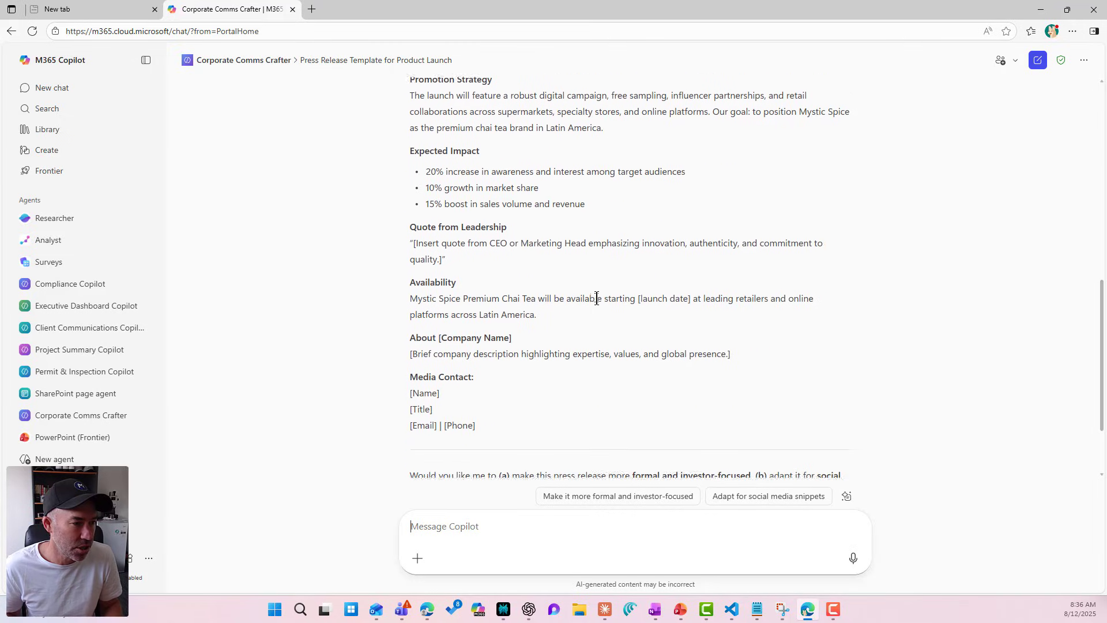